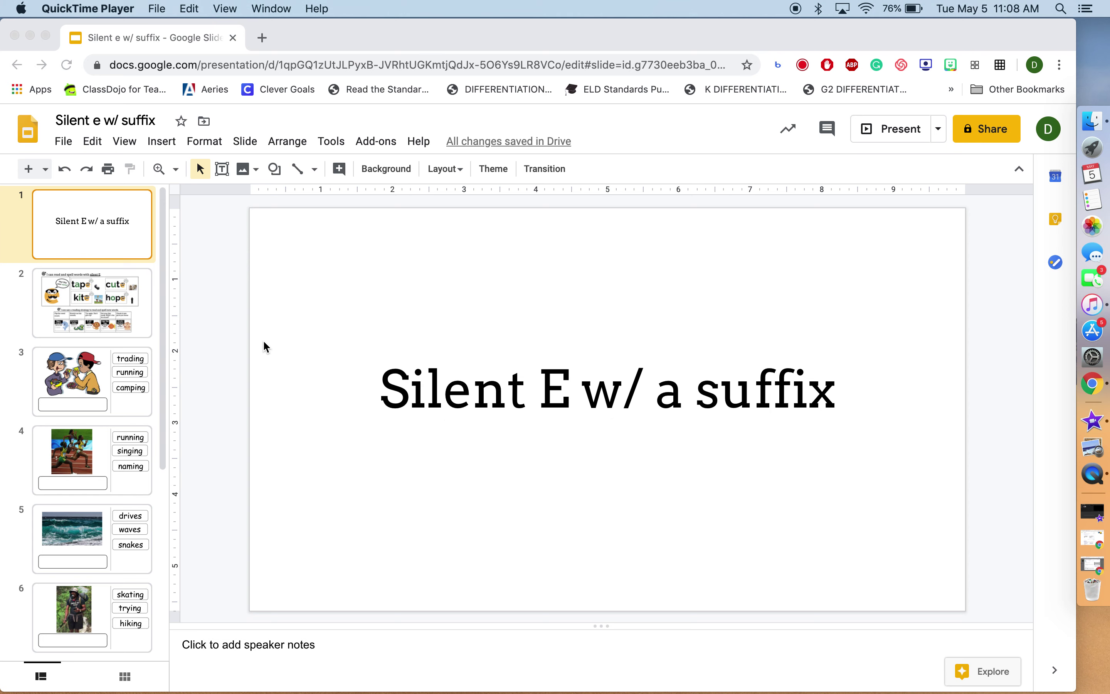
- Bring the Chrome window with the 'Silent e w/ suffix' deck to the front
{"action": "left_click", "coordinate": [134, 308]}
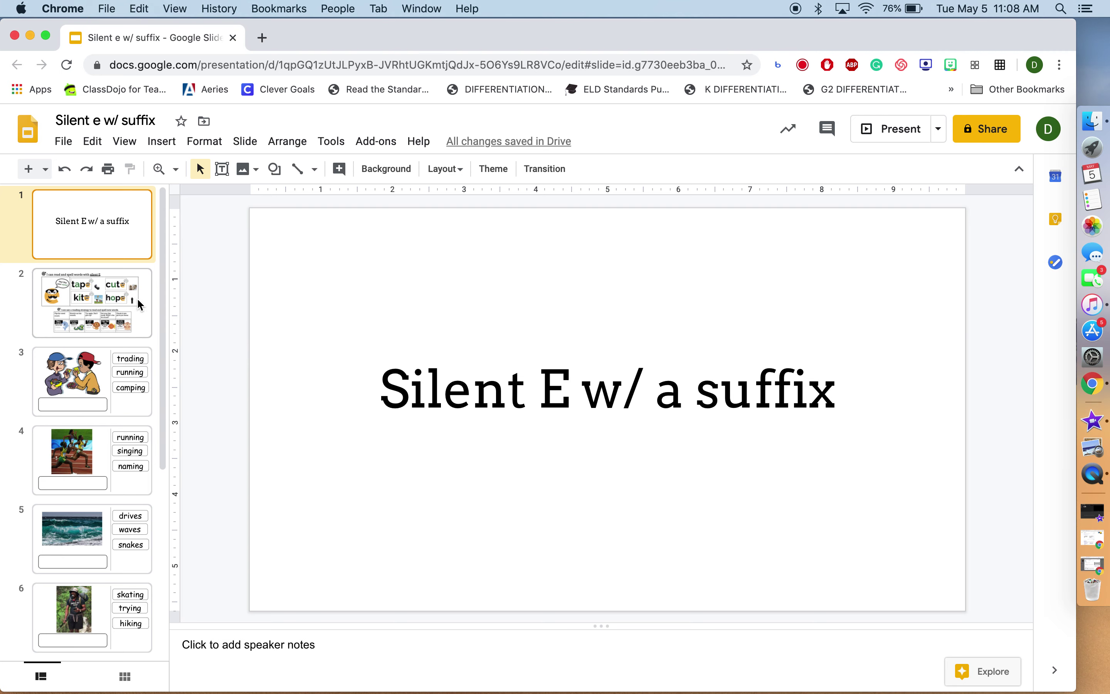
- Go past slide 2 to slide 3, the card-trading picture with trading, running and camping
{"action": "left_click", "coordinate": [140, 317]}
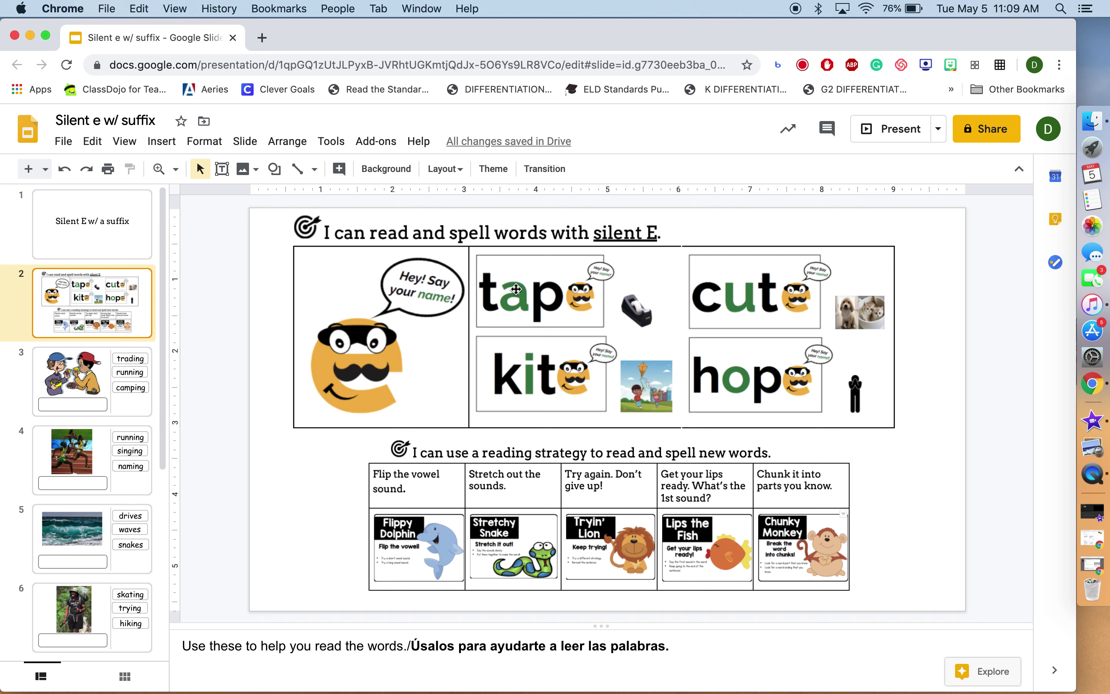
{"action": "left_click", "coordinate": [132, 388]}
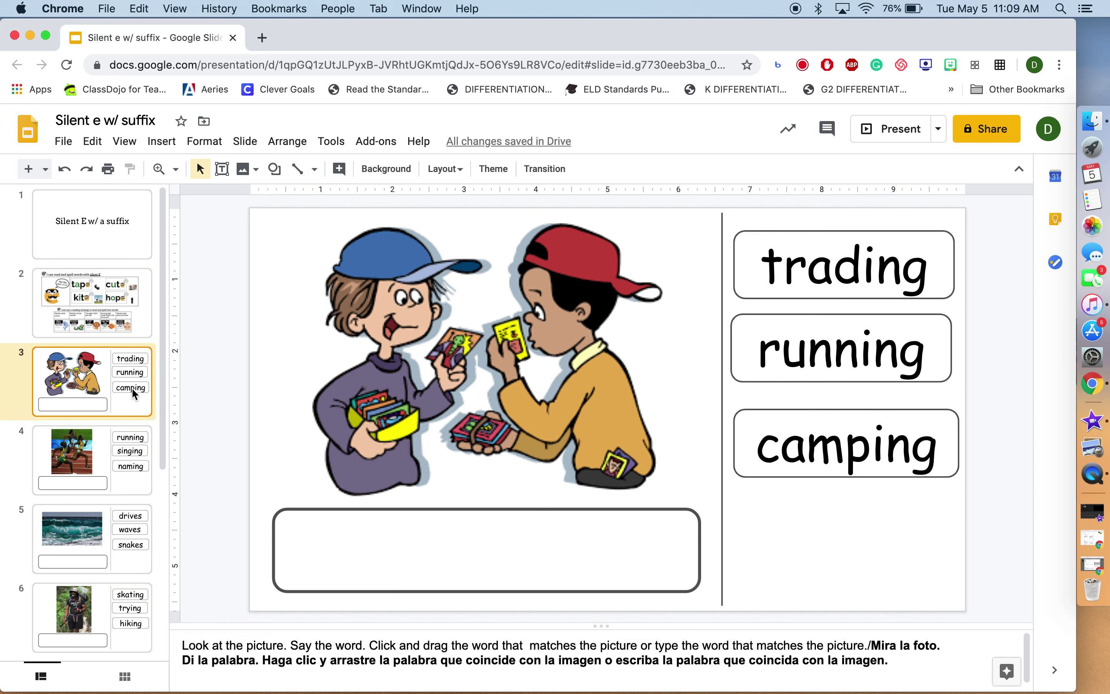
- Page through slides 4 to 10, from the runners photo to the voting pictures
{"action": "left_click", "coordinate": [129, 478]}
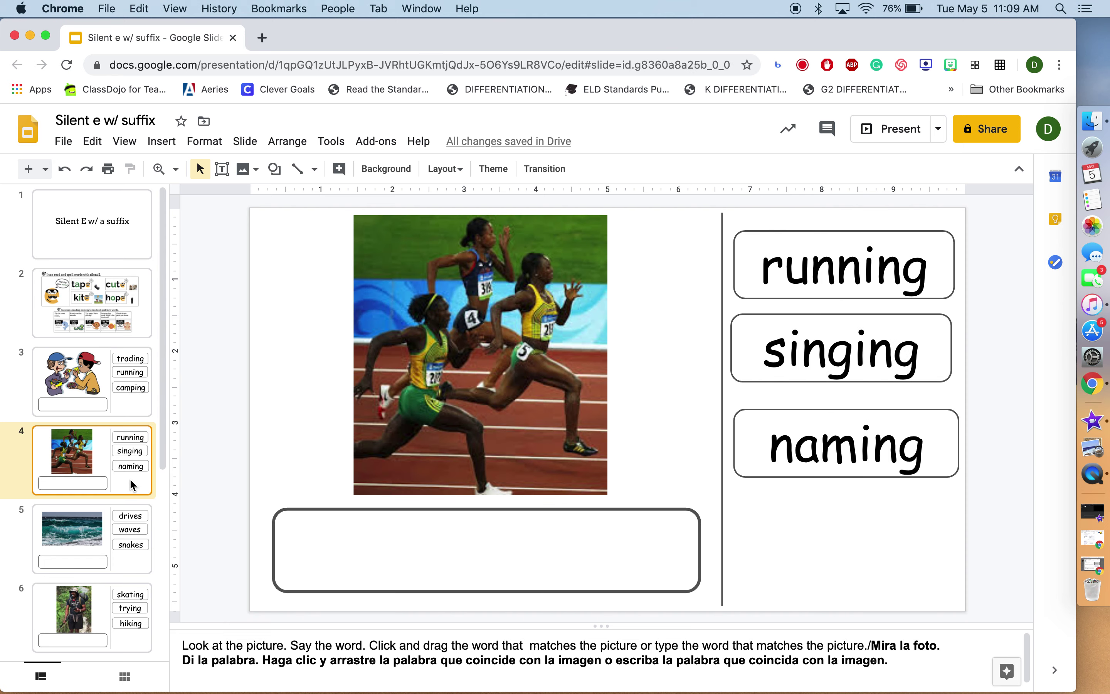
{"action": "scroll", "coordinate": [129, 478], "scroll_direction": "down", "scroll_amount": 3}
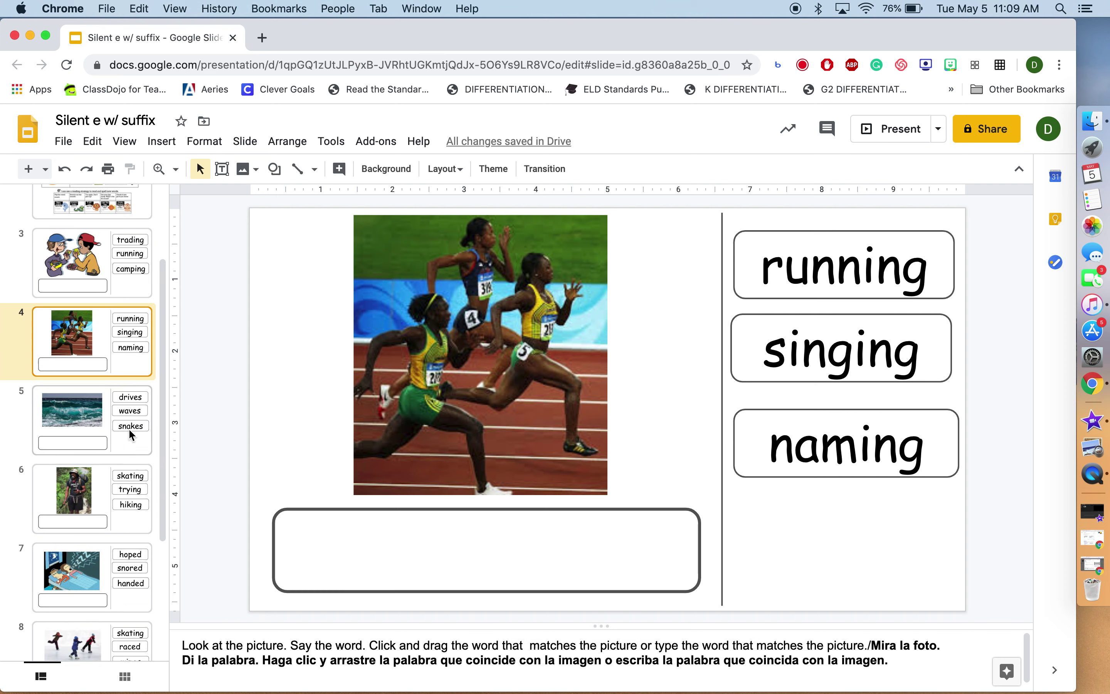
{"action": "left_click", "coordinate": [128, 439]}
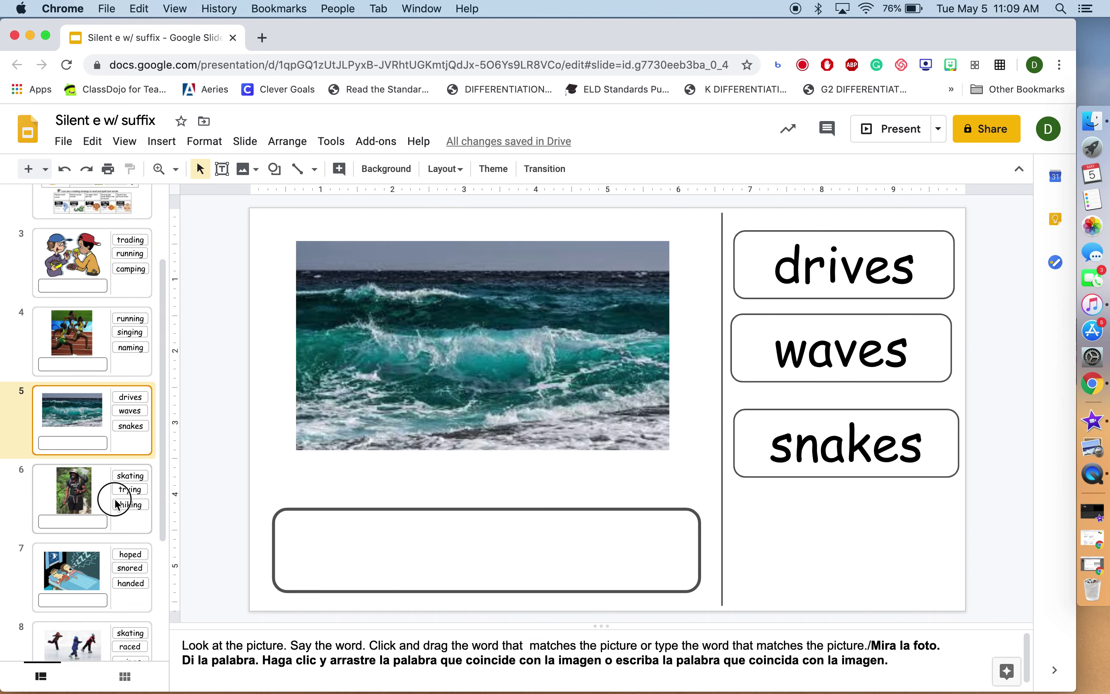
{"action": "left_click", "coordinate": [115, 502]}
{"action": "scroll", "coordinate": [116, 503], "scroll_direction": "down", "scroll_amount": 4}
{"action": "left_click", "coordinate": [132, 427]}
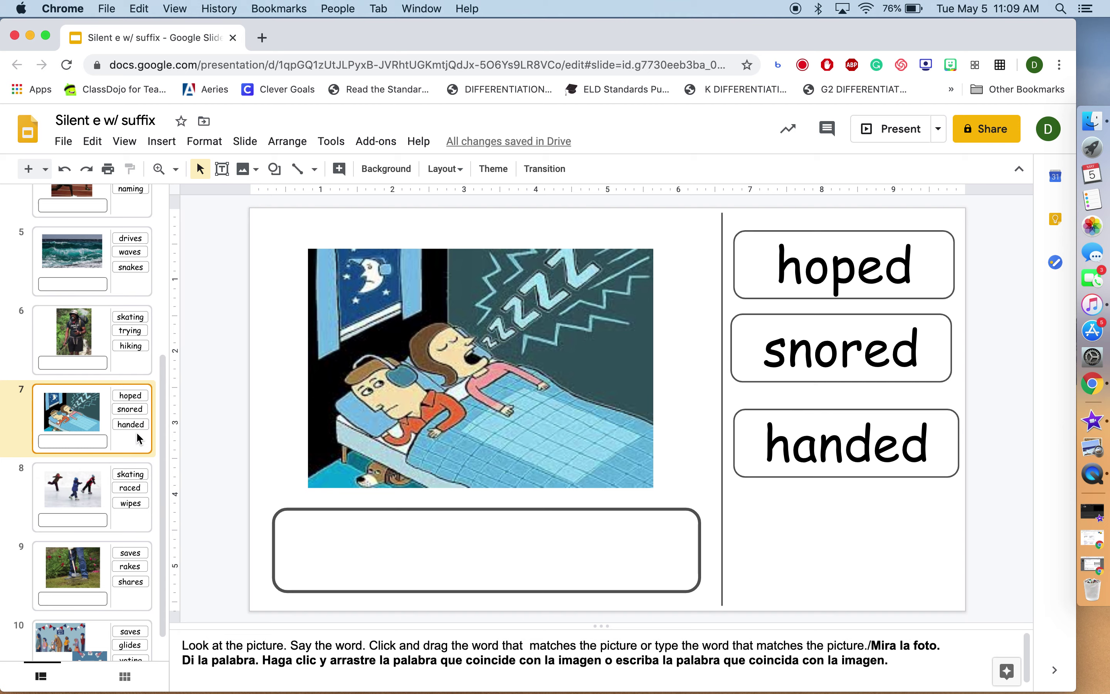
{"action": "left_click", "coordinate": [130, 502]}
{"action": "left_click", "coordinate": [124, 573]}
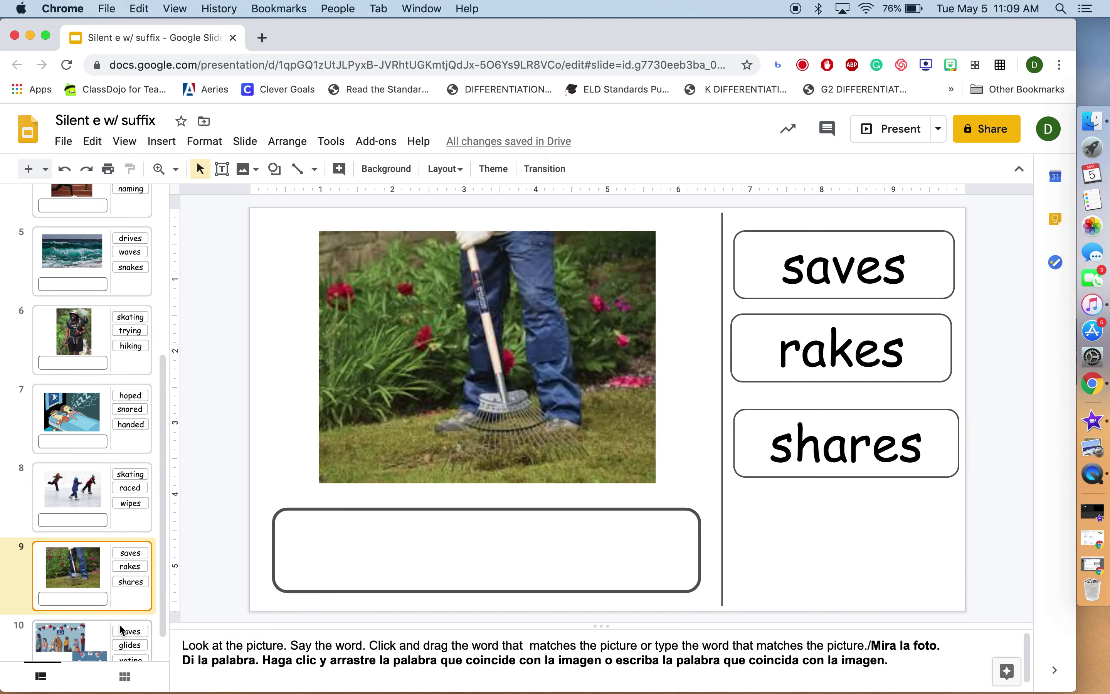
{"action": "scroll", "coordinate": [121, 629], "scroll_direction": "down", "scroll_amount": 1}
{"action": "left_click", "coordinate": [122, 615]}
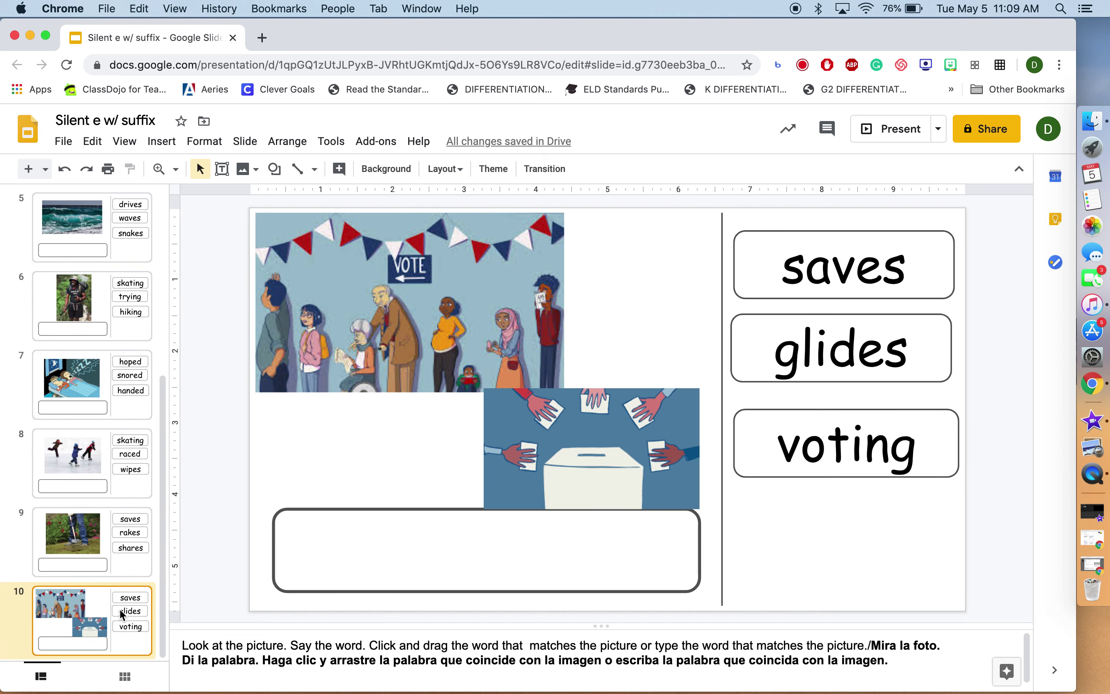
{"action": "scroll", "coordinate": [122, 615], "scroll_direction": "up", "scroll_amount": 5}
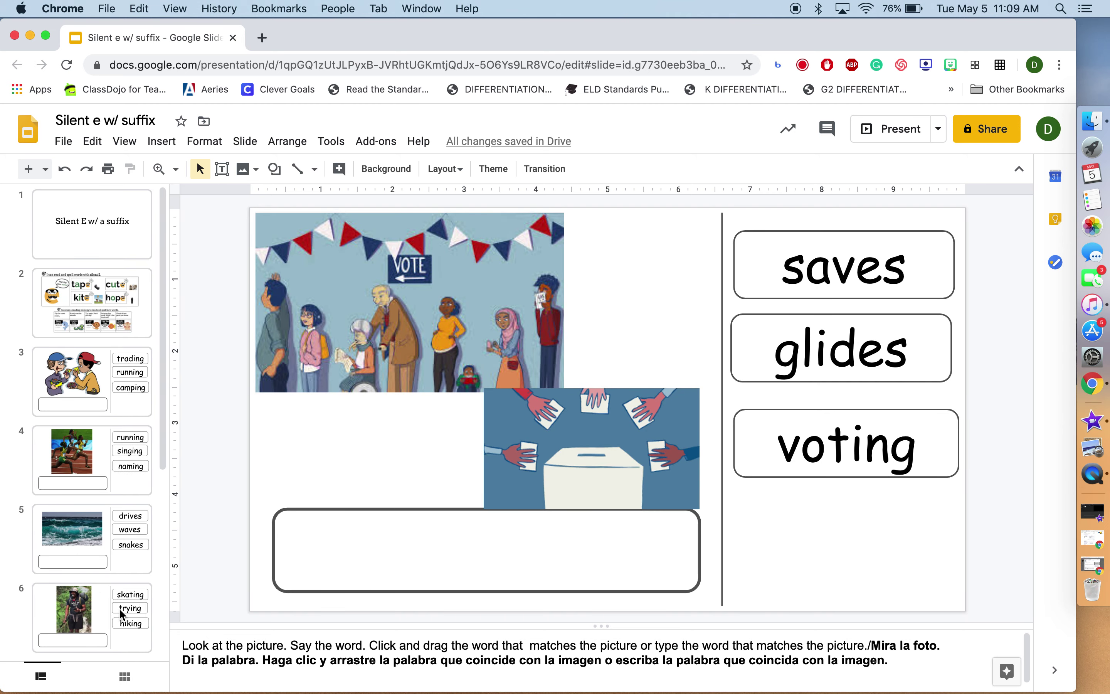
- Return to slide 3 with the card-trading picture and its empty answer box
{"action": "left_click", "coordinate": [126, 403]}
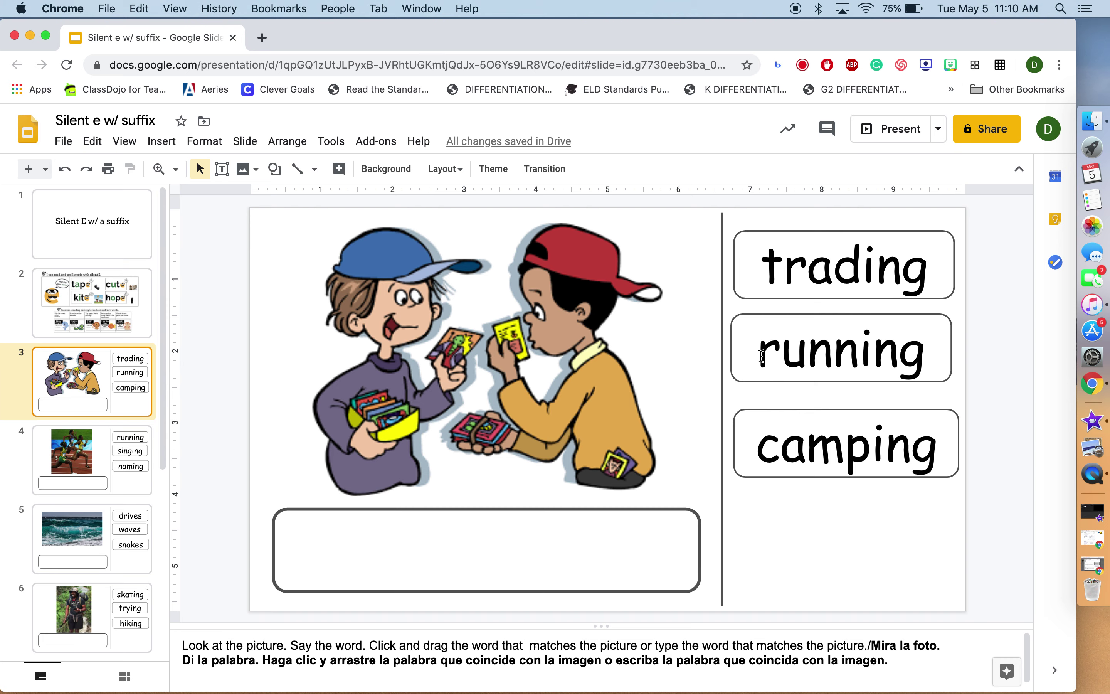
{"action": "left_click", "coordinate": [762, 355]}
{"action": "left_click_drag", "start_coordinate": [762, 355], "coordinate": [828, 350]}
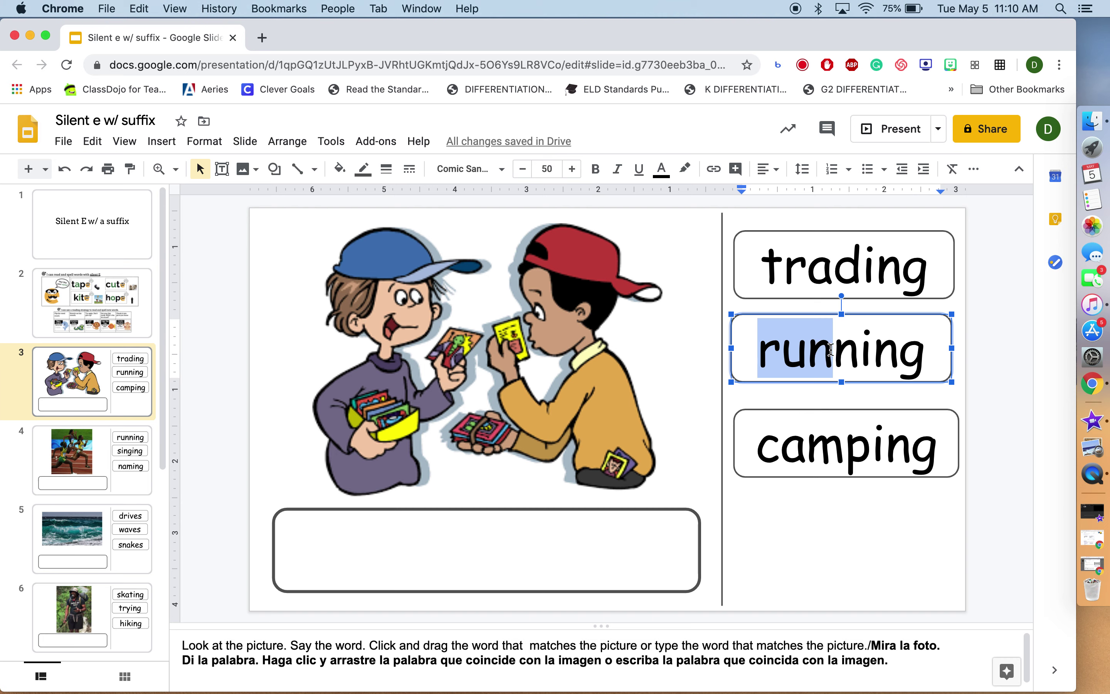
{"action": "left_click_drag", "start_coordinate": [835, 347], "coordinate": [916, 362]}
{"action": "left_click", "coordinate": [917, 362]}
{"action": "left_click_drag", "start_coordinate": [756, 357], "coordinate": [839, 353]}
{"action": "left_click", "coordinate": [838, 357]}
{"action": "left_click_drag", "start_coordinate": [838, 357], "coordinate": [910, 356]}
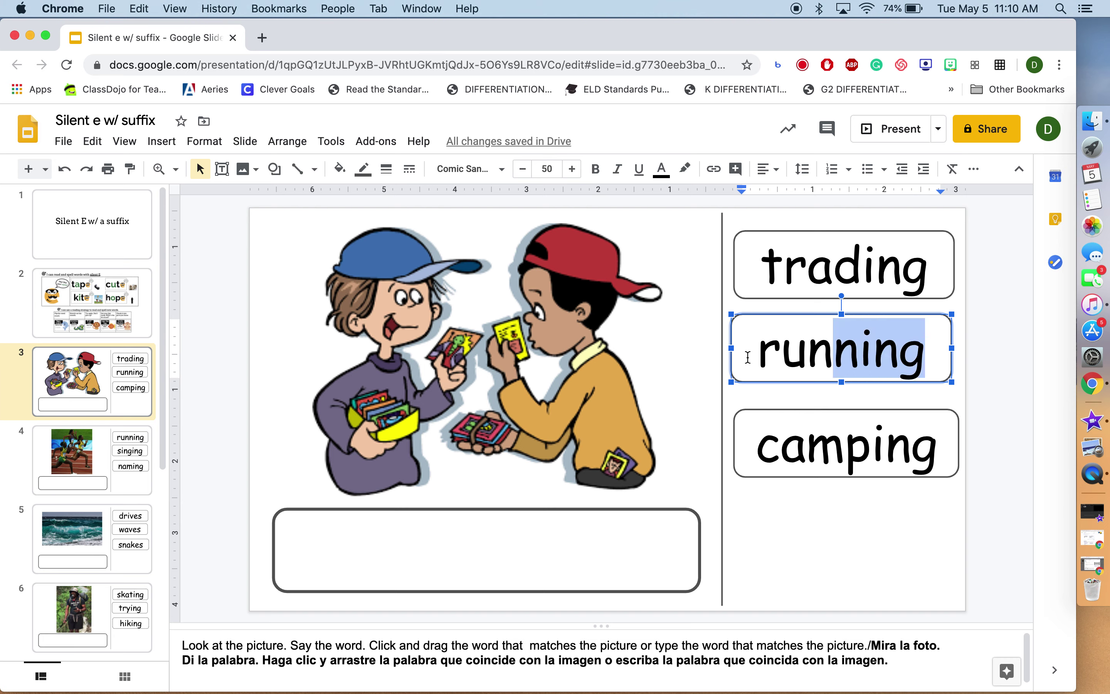
{"action": "left_click_drag", "start_coordinate": [746, 351], "coordinate": [917, 347]}
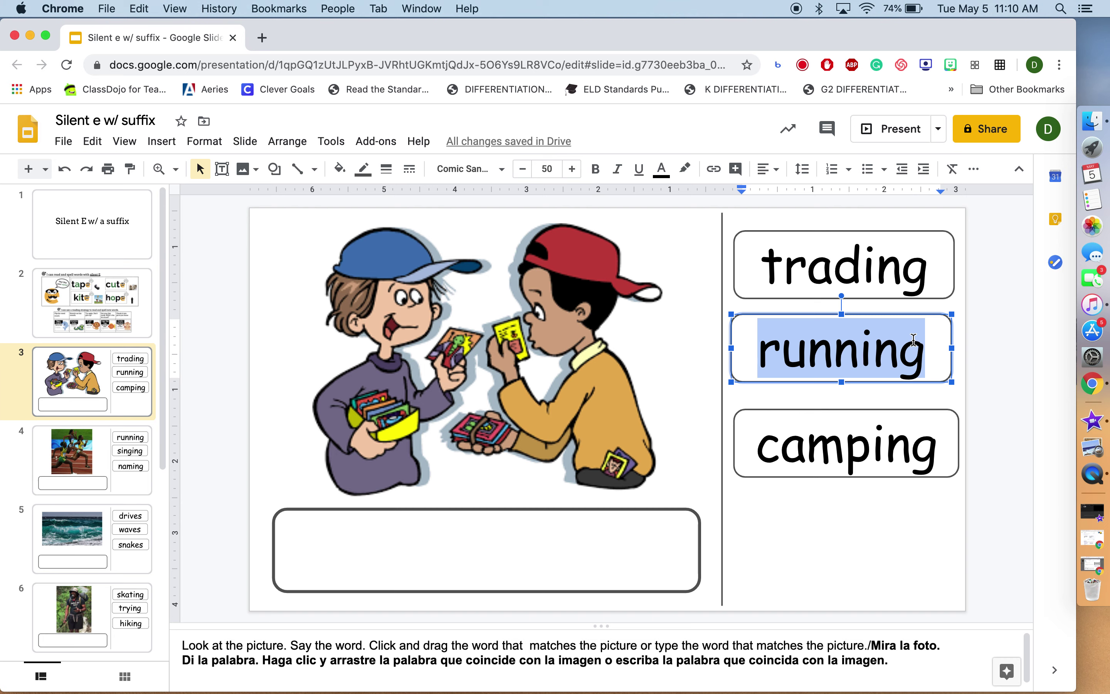
{"action": "left_click", "coordinate": [908, 345]}
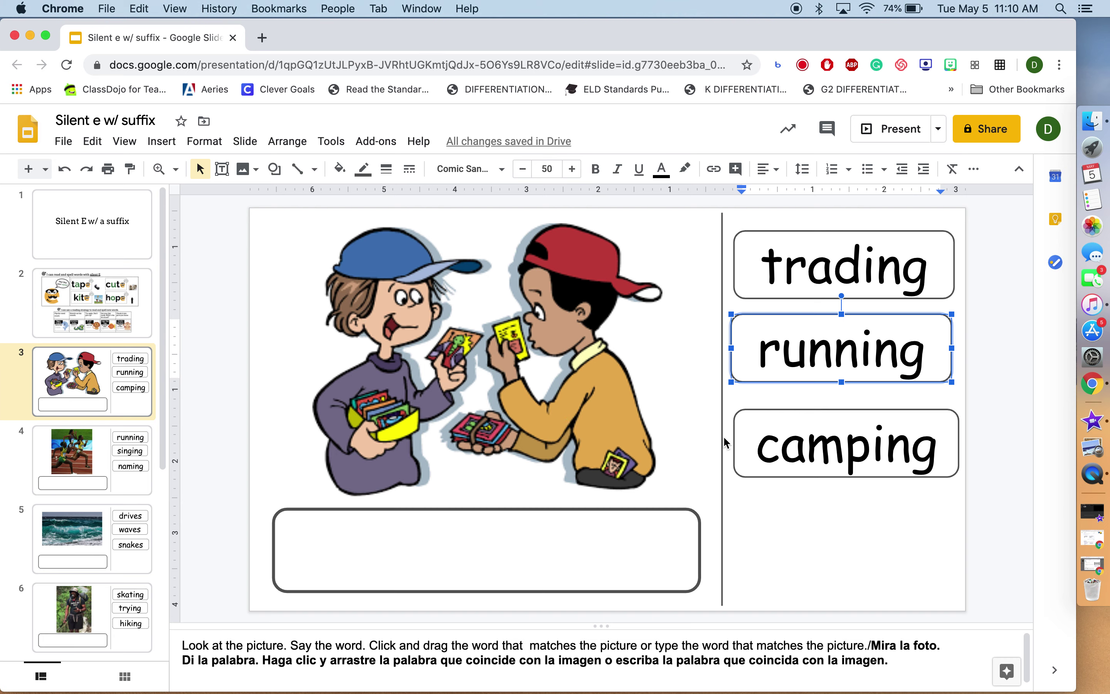
{"action": "left_click", "coordinate": [759, 456]}
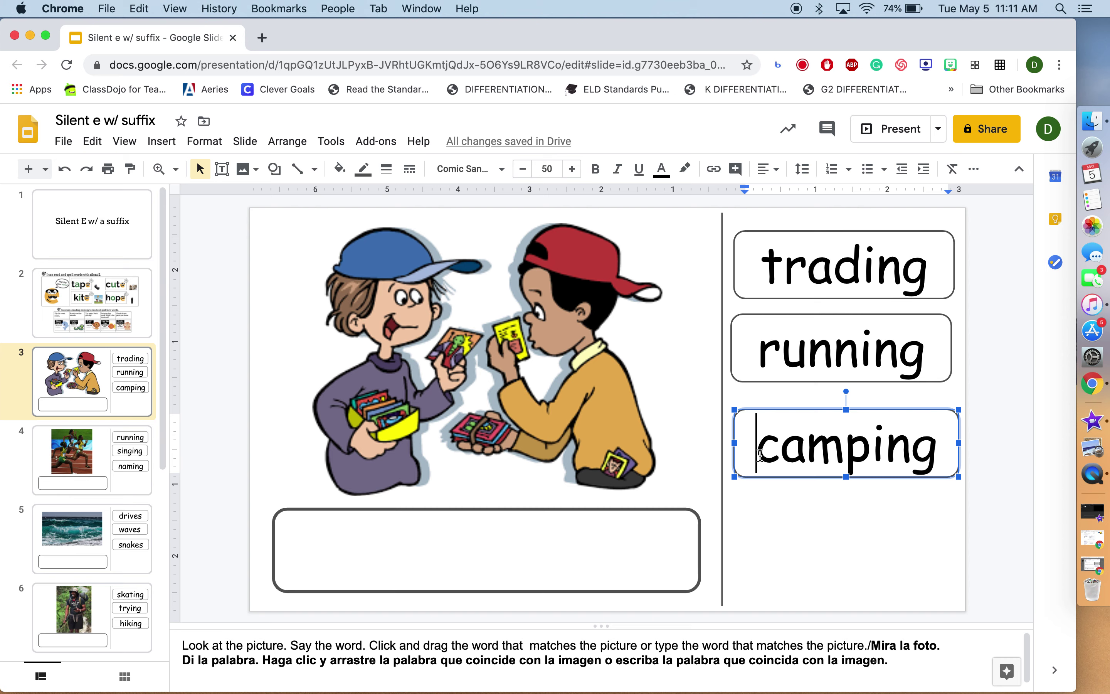
{"action": "left_click_drag", "start_coordinate": [760, 454], "coordinate": [866, 449]}
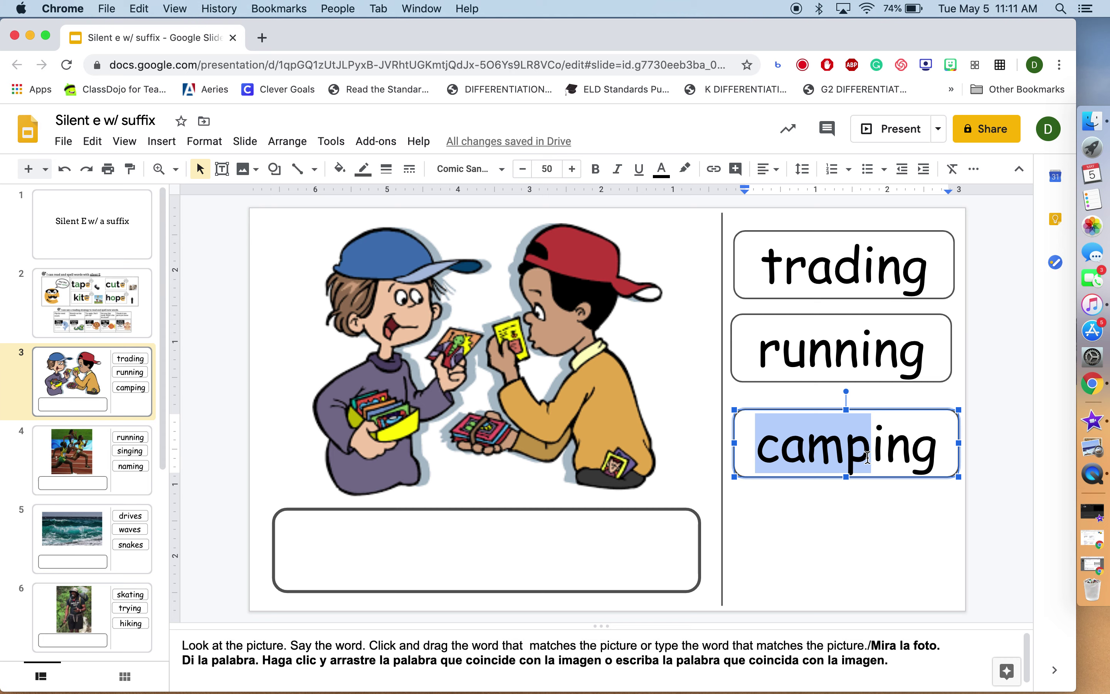
{"action": "left_click", "coordinate": [875, 450]}
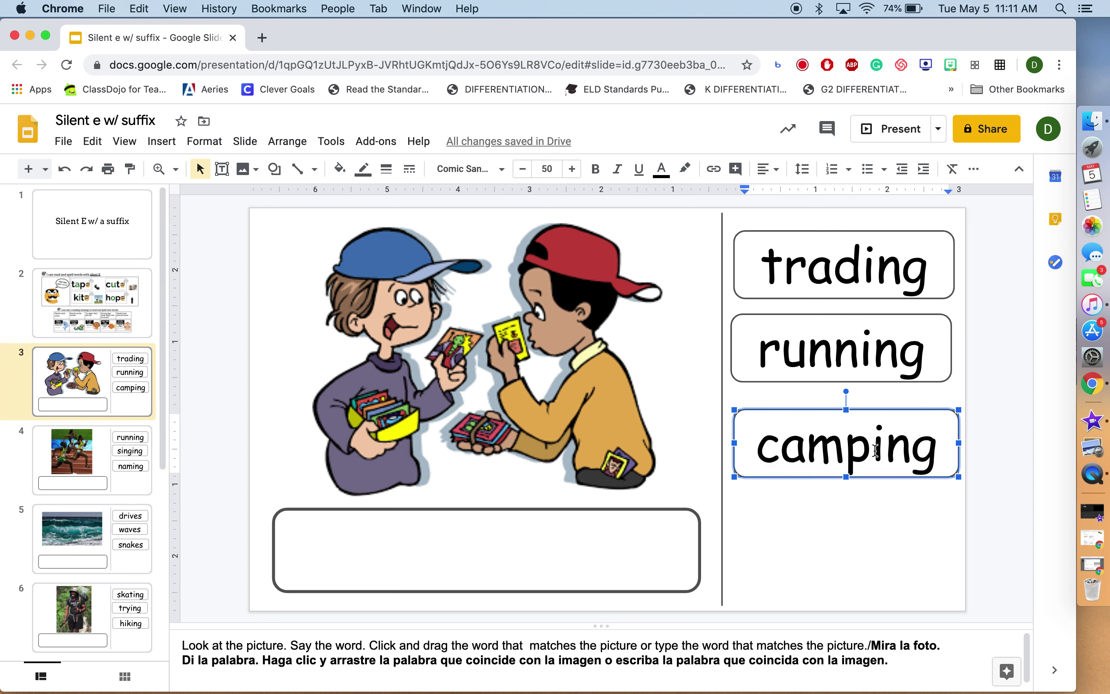
{"action": "left_click_drag", "start_coordinate": [875, 450], "coordinate": [926, 446]}
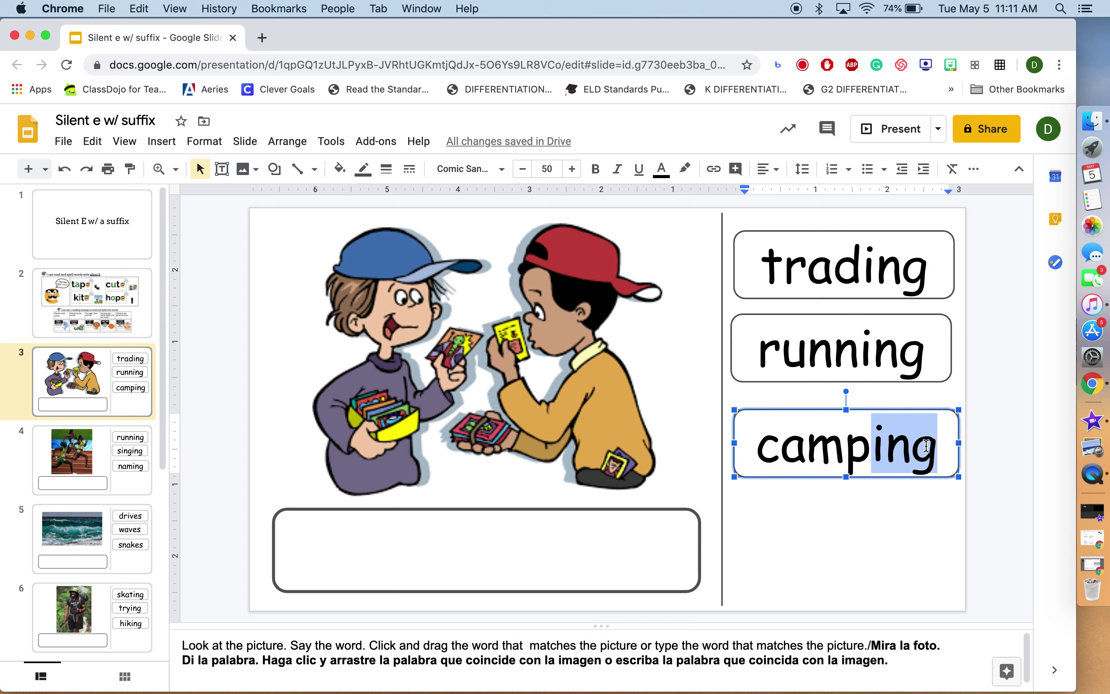
{"action": "left_click_drag", "start_coordinate": [755, 448], "coordinate": [936, 461]}
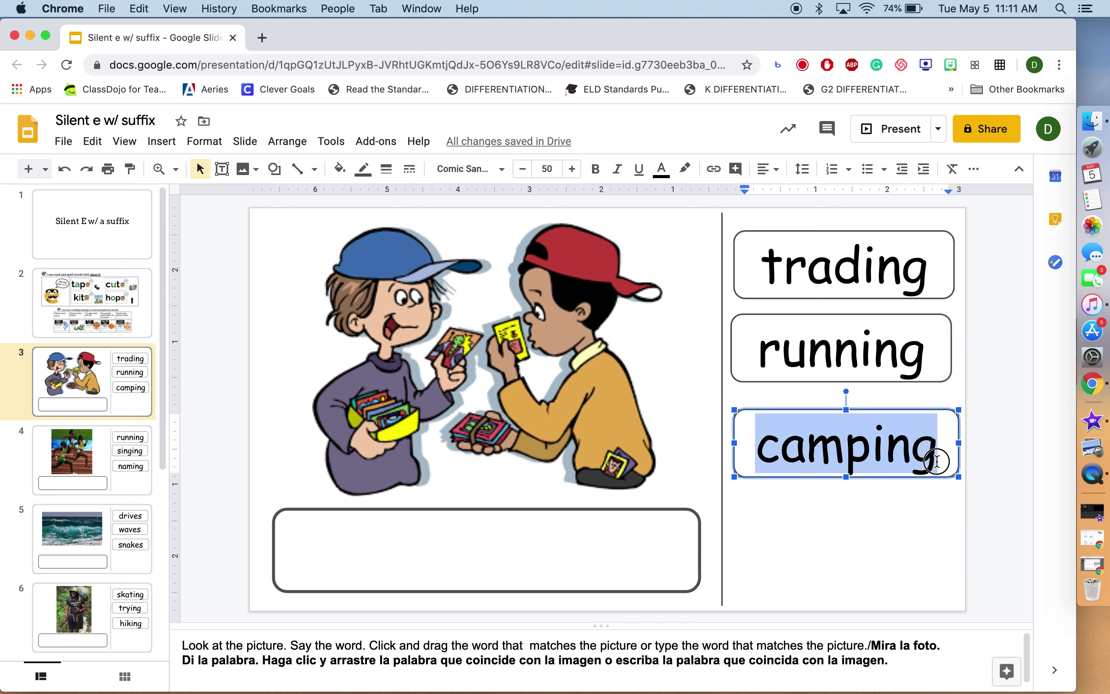
{"action": "left_click", "coordinate": [937, 461]}
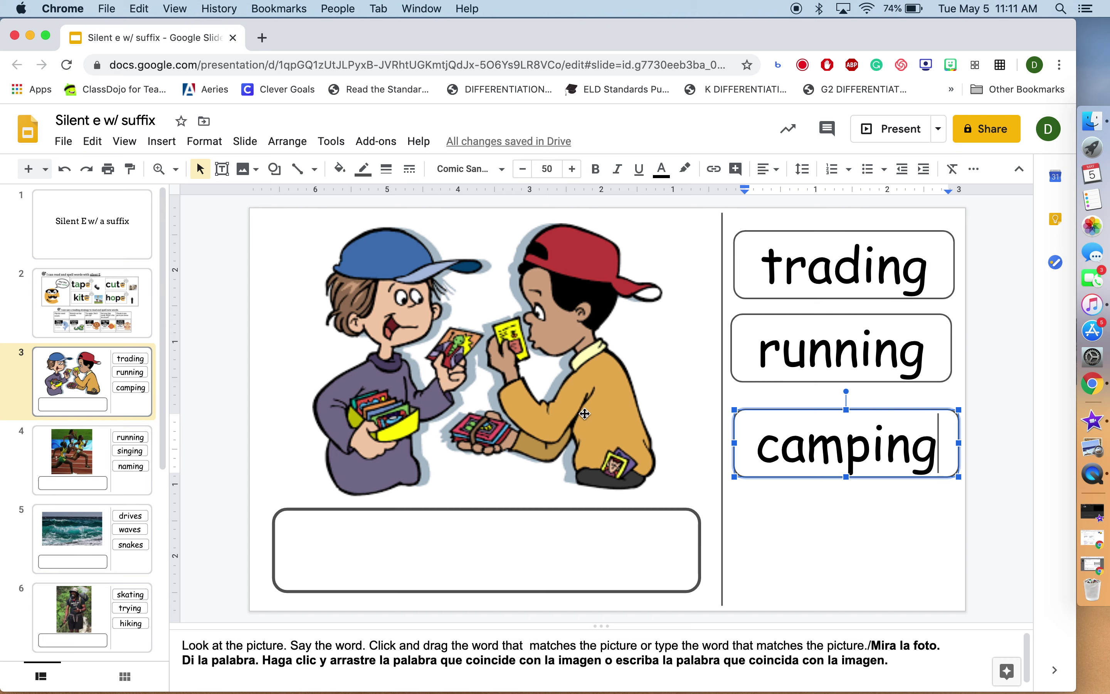
{"action": "left_click", "coordinate": [762, 263]}
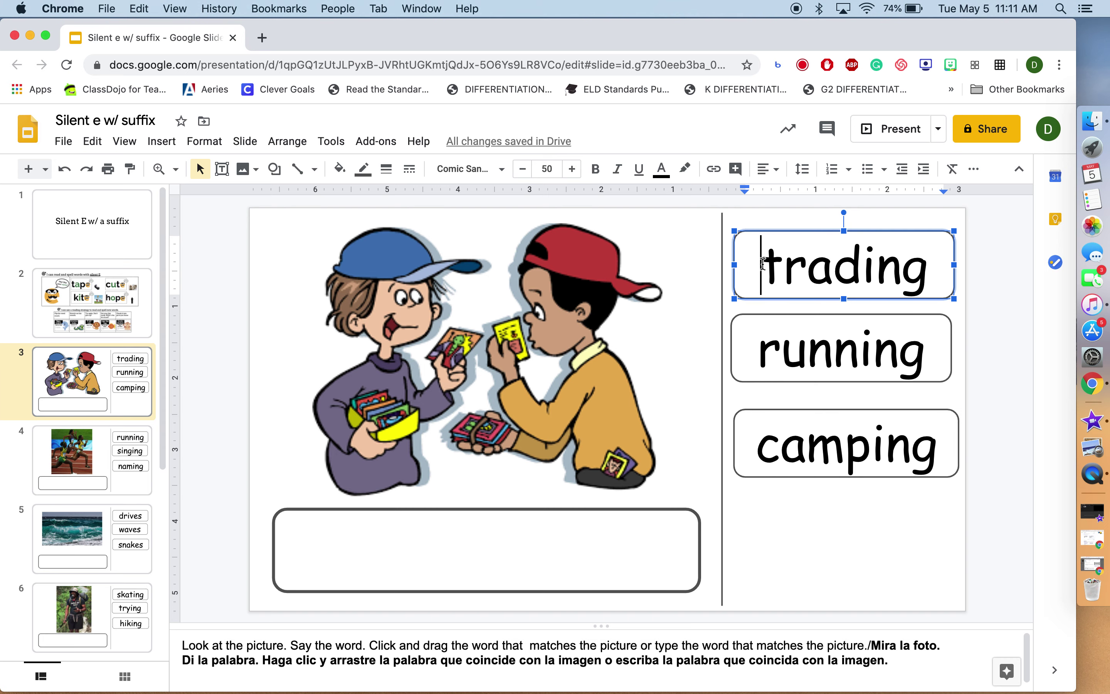
{"action": "left_click_drag", "start_coordinate": [762, 265], "coordinate": [926, 270]}
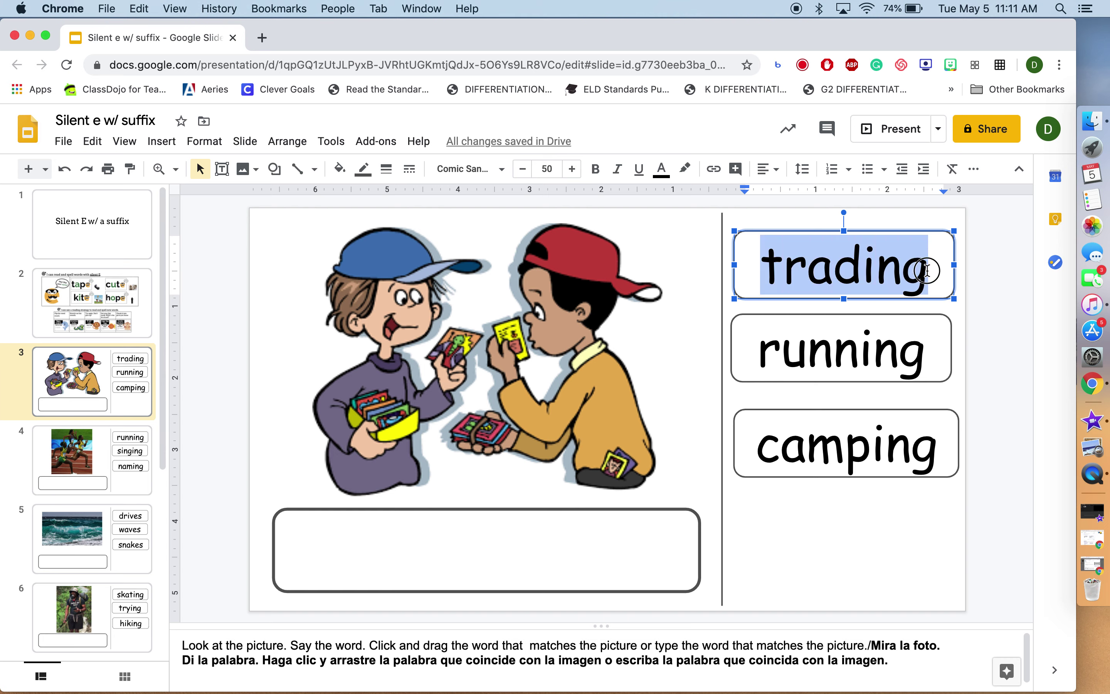
{"action": "left_click", "coordinate": [927, 270]}
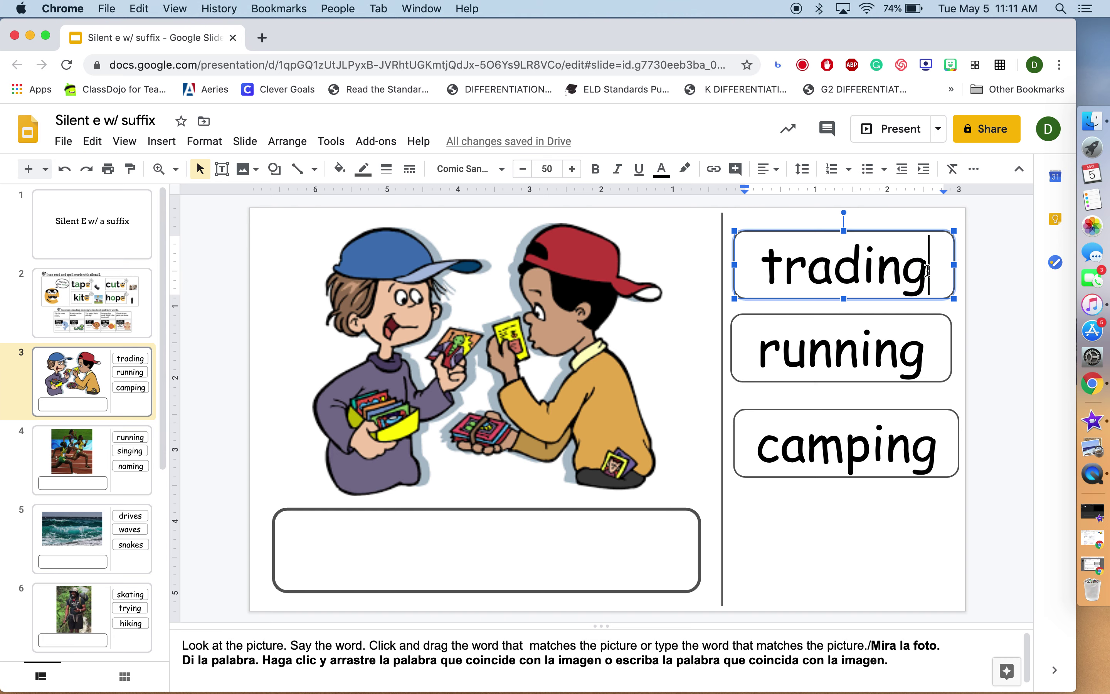
{"action": "left_click", "coordinate": [843, 229]}
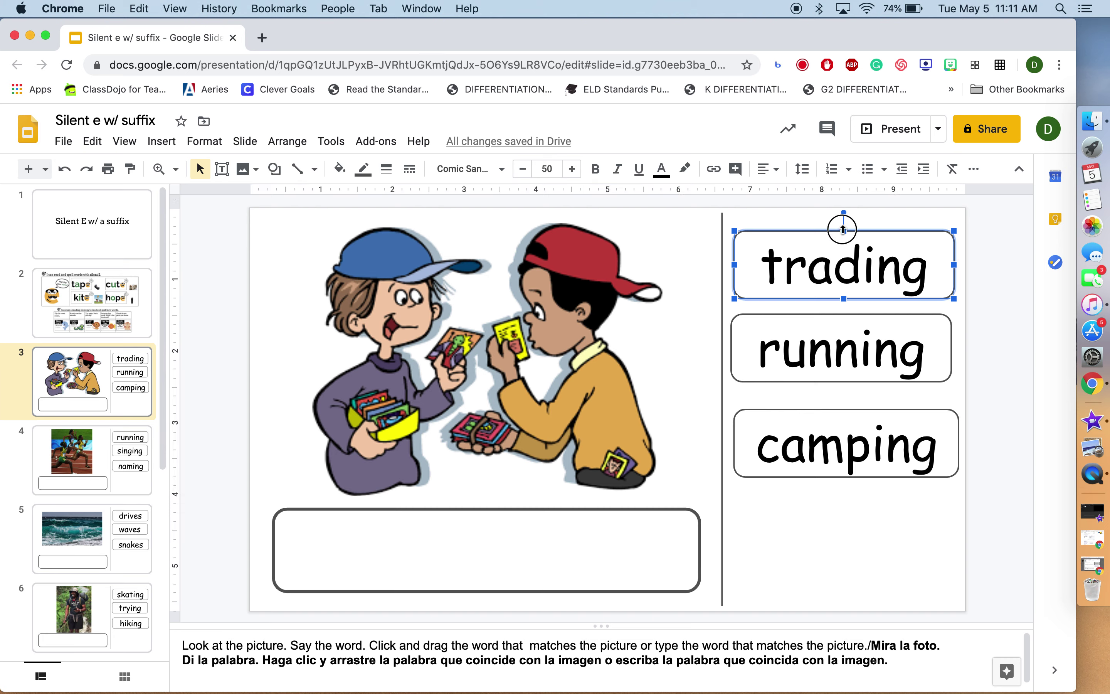
{"action": "left_click_drag", "start_coordinate": [843, 229], "coordinate": [793, 229]}
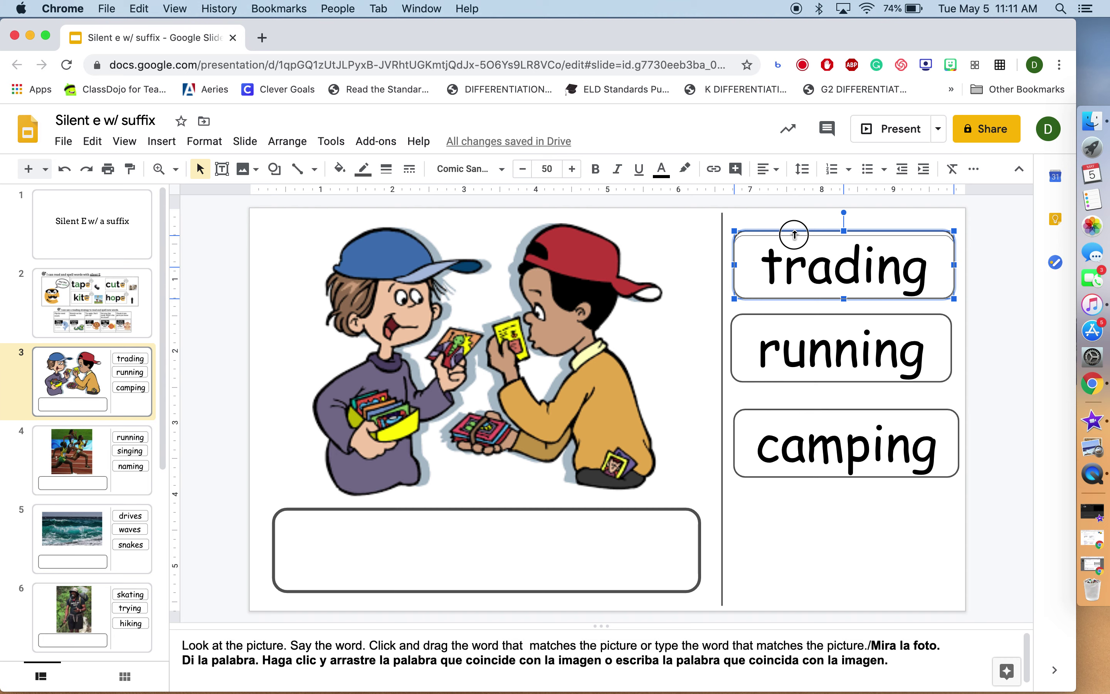
- Type 'trading' into slide 3's answer box, then move on to slide 4's runners photo
{"action": "left_click", "coordinate": [528, 562]}
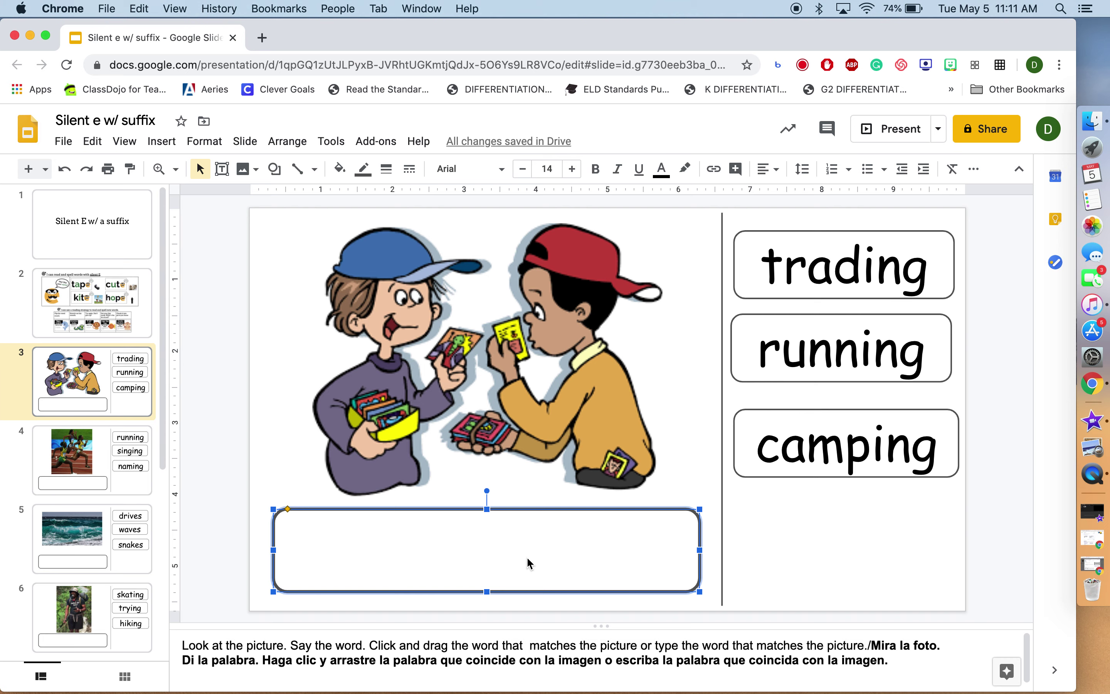
{"action": "type", "text": "tr"}
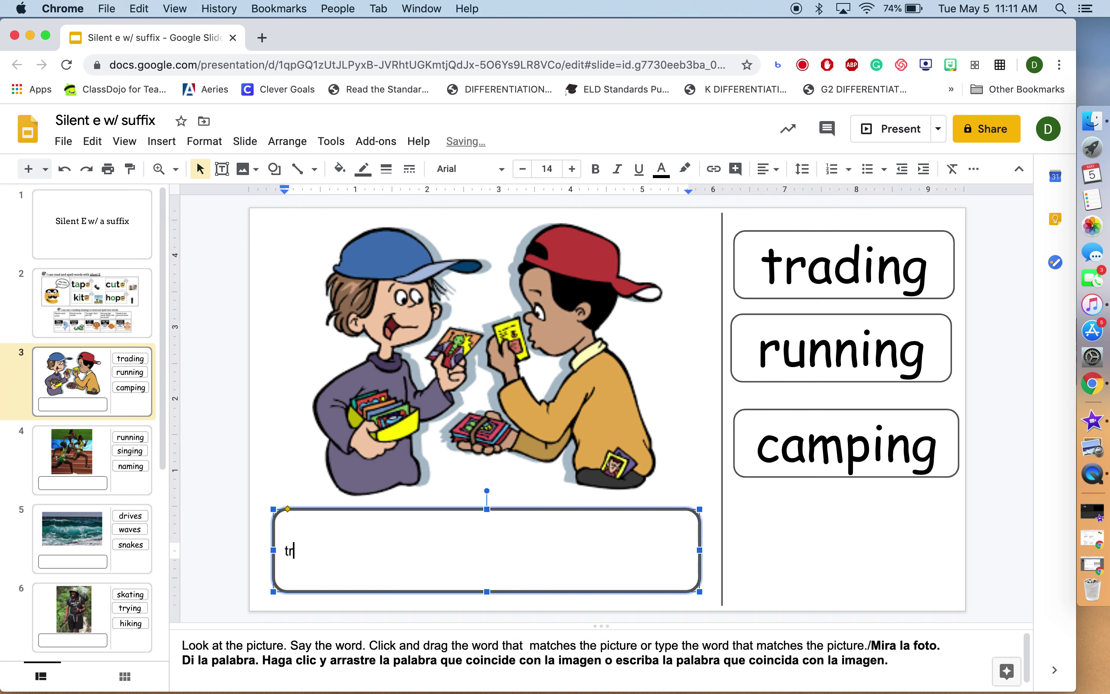
{"action": "type", "text": "ading"}
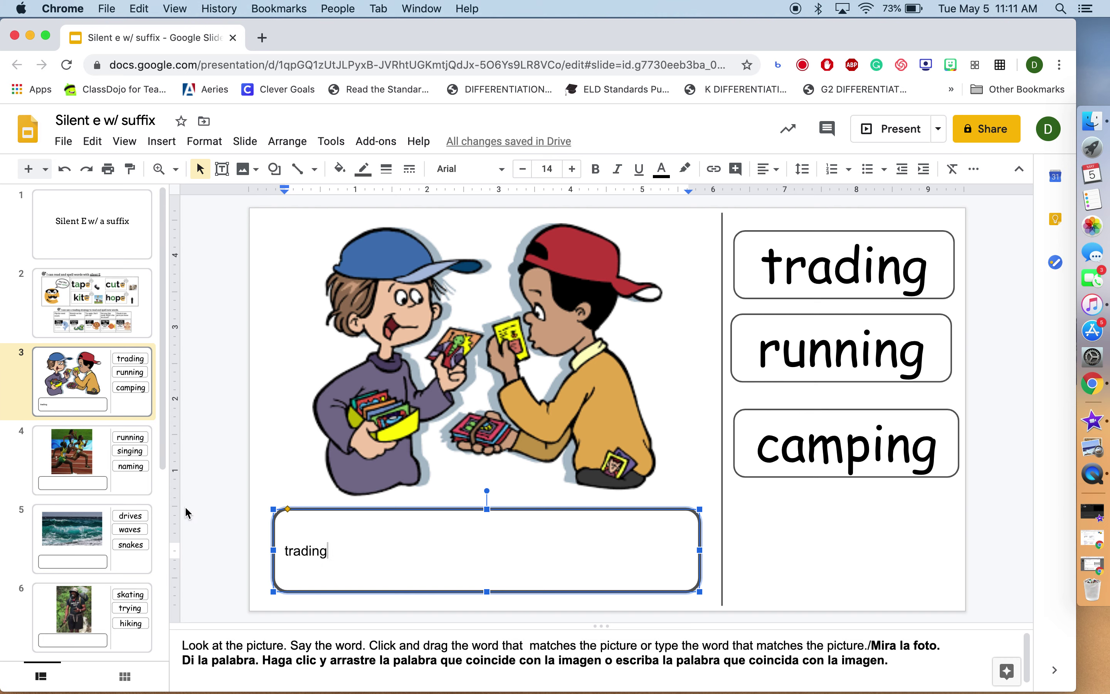
{"action": "left_click", "coordinate": [131, 469]}
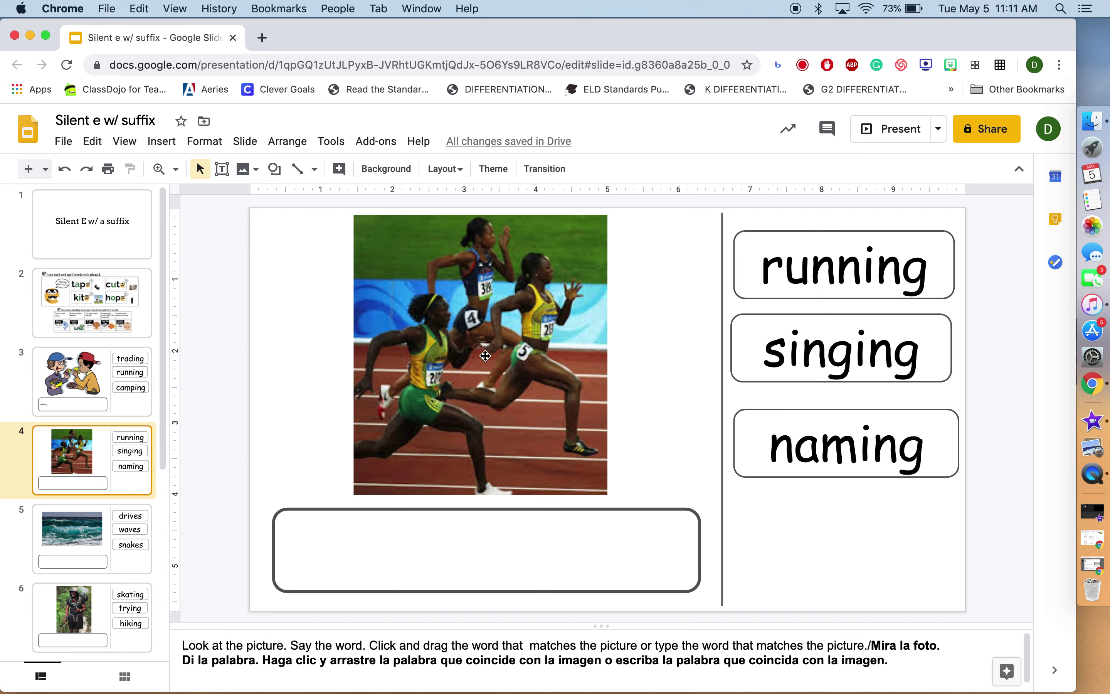
- Review slides 5 through 9, from waves to rake, ending on slide 10's voting pictures
{"action": "left_click", "coordinate": [110, 540]}
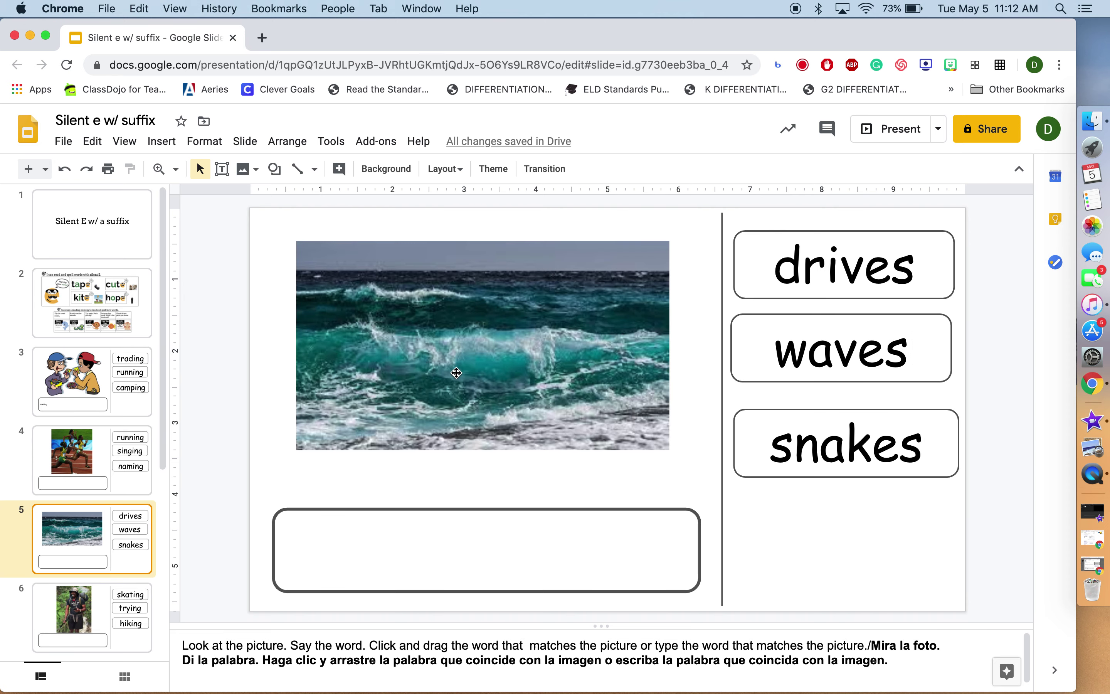
{"action": "scroll", "coordinate": [76, 528], "scroll_direction": "down", "scroll_amount": 5}
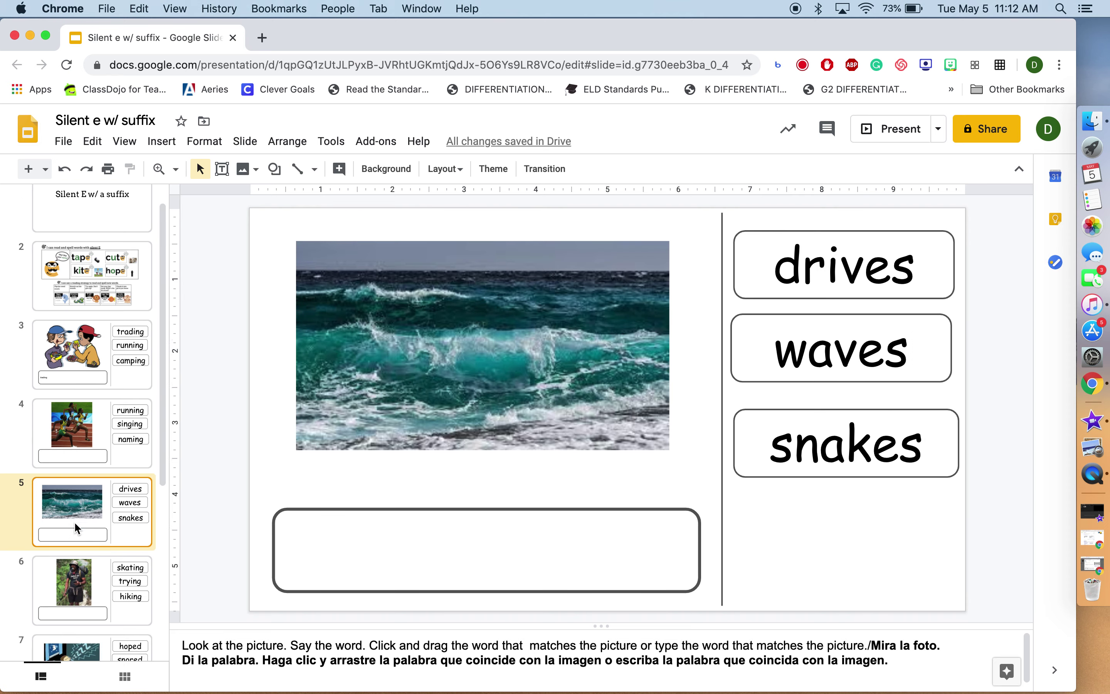
{"action": "left_click", "coordinate": [108, 469]}
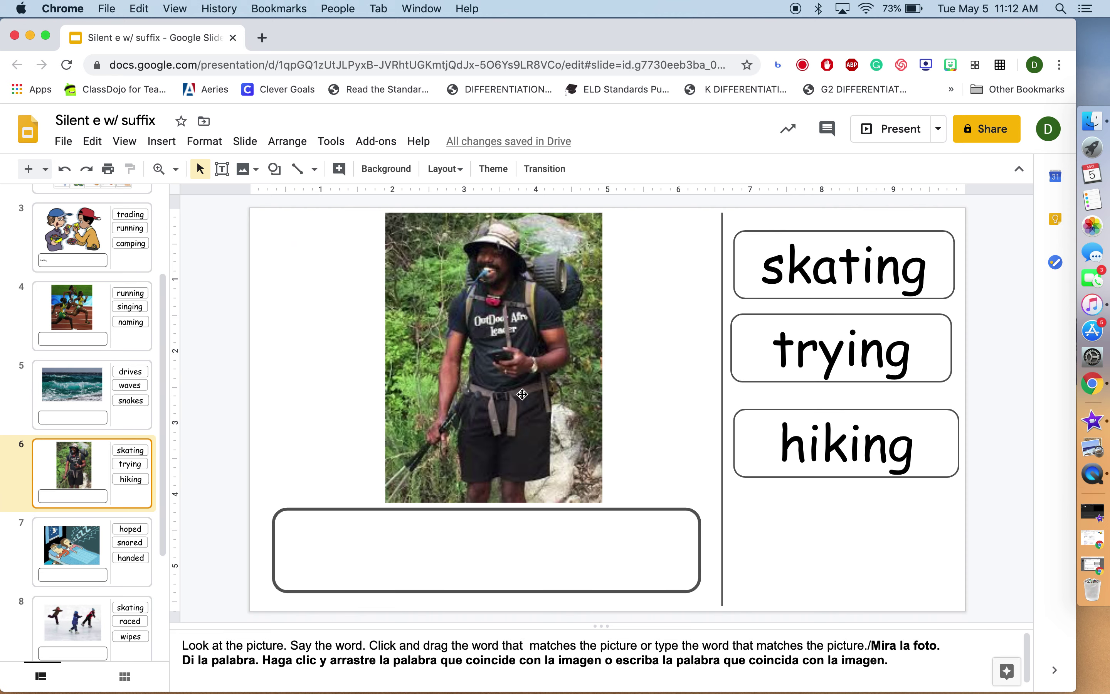
{"action": "scroll", "coordinate": [95, 466], "scroll_direction": "down", "scroll_amount": 3}
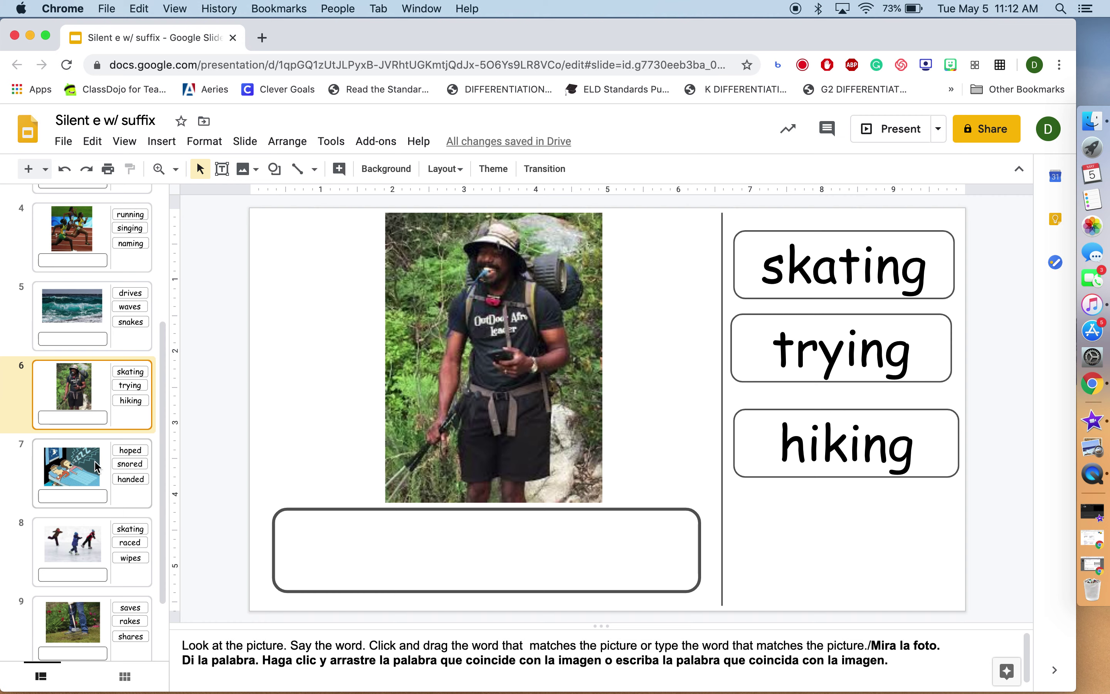
{"action": "left_click", "coordinate": [94, 466]}
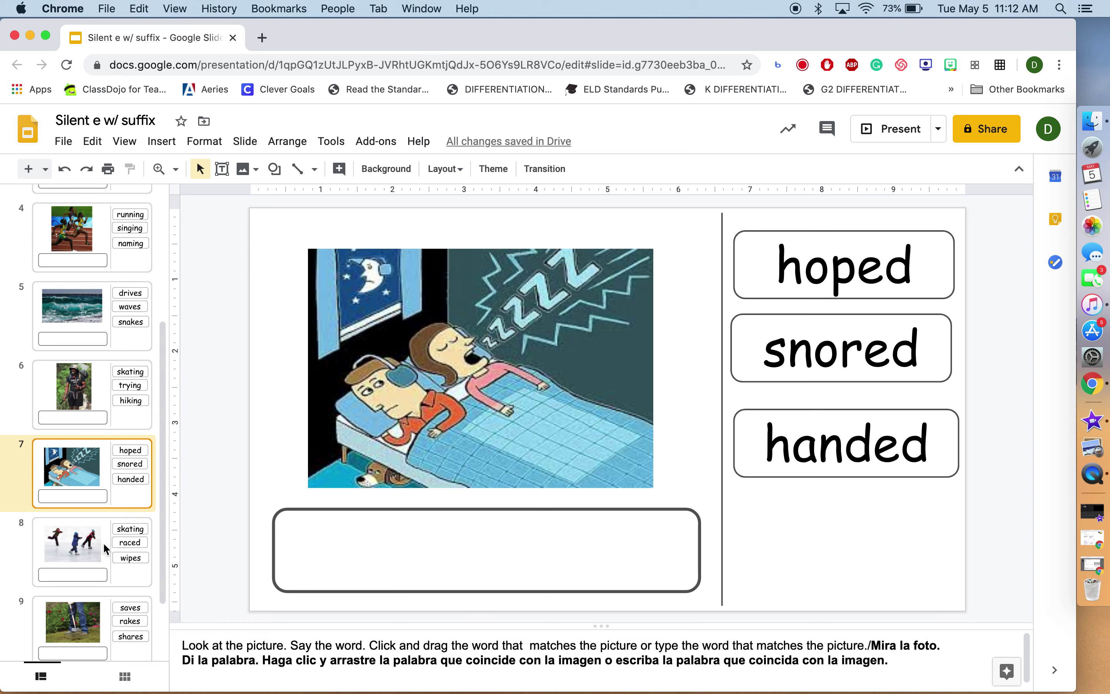
{"action": "left_click", "coordinate": [136, 566]}
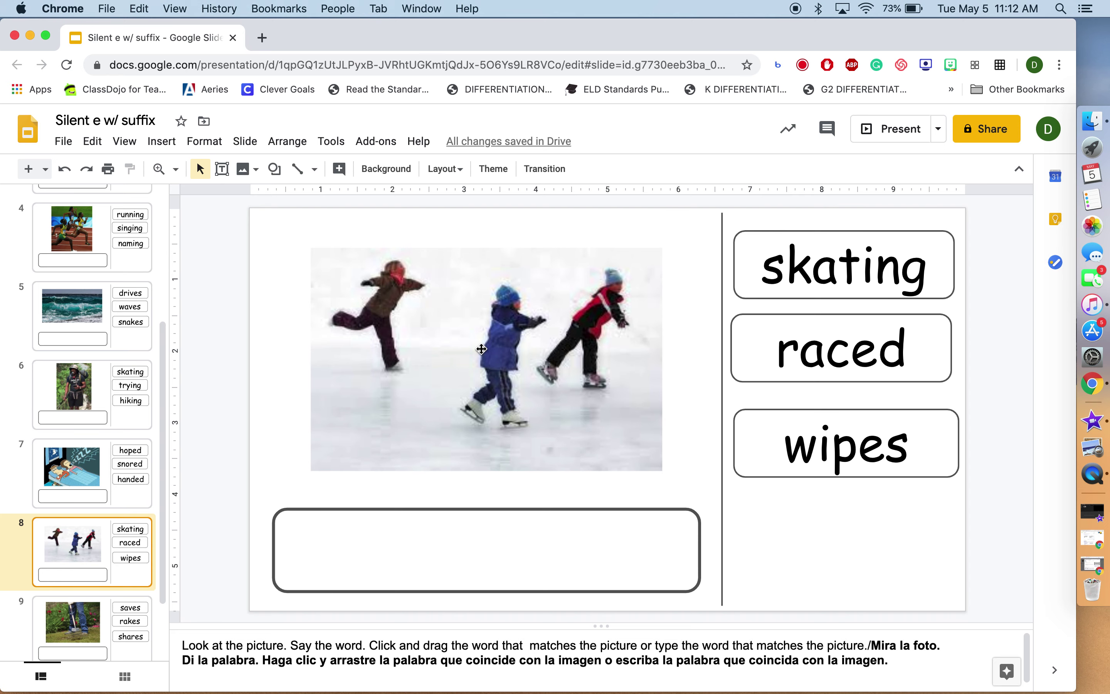
{"action": "left_click", "coordinate": [100, 611]}
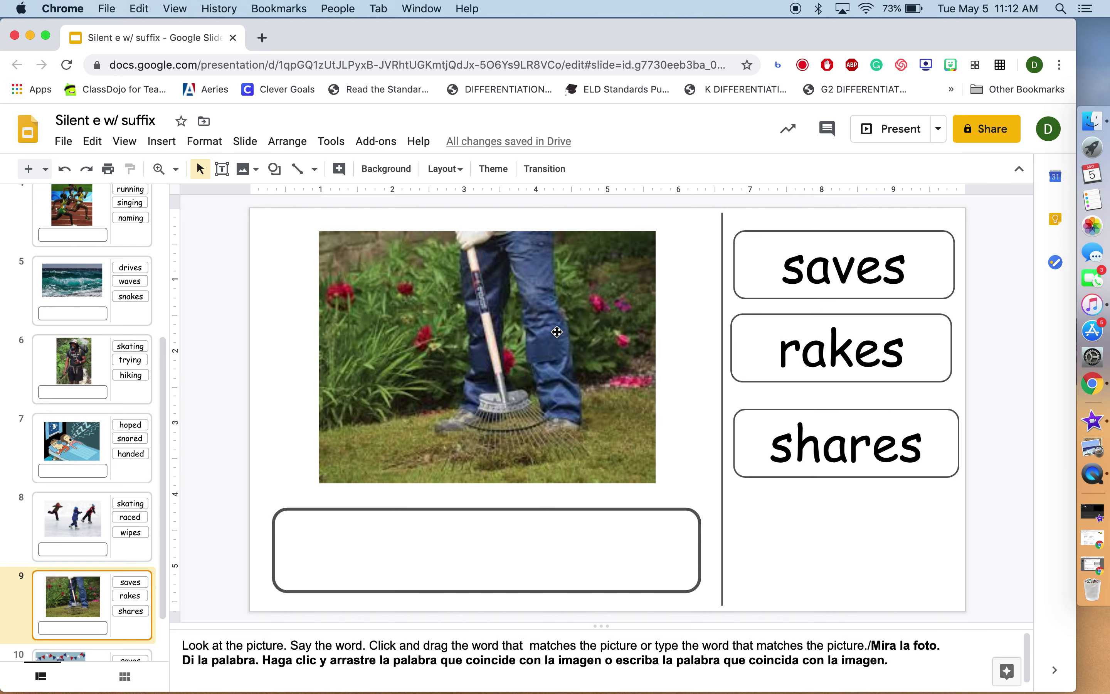
{"action": "key", "text": "Down"}
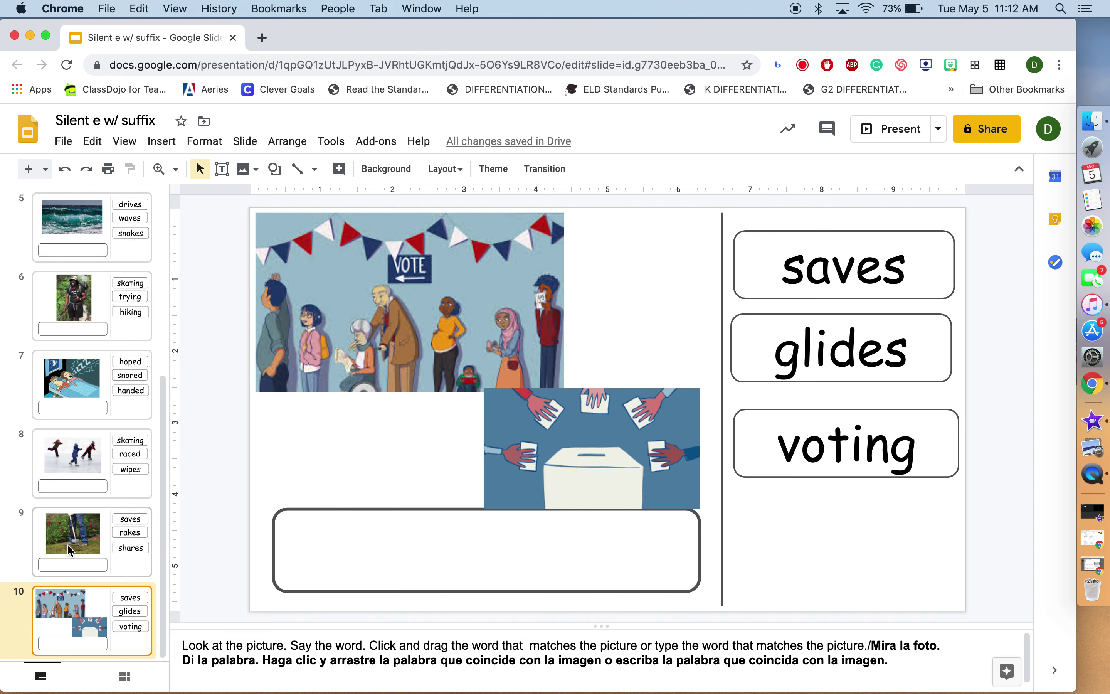
{"action": "key", "text": "Up"}
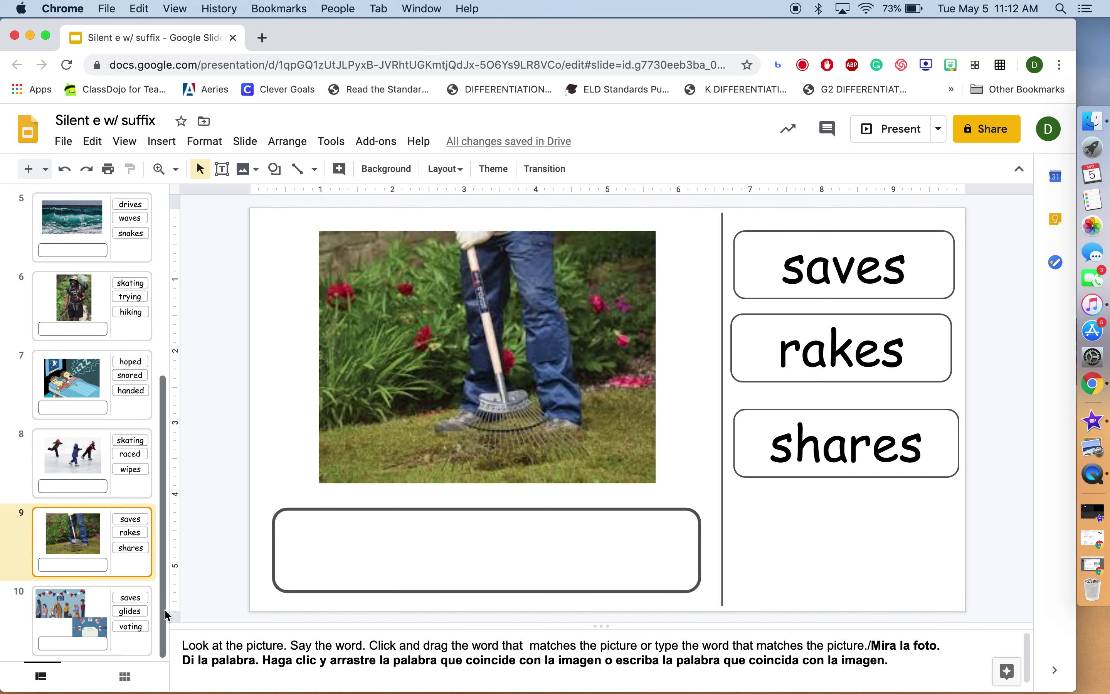
{"action": "left_click", "coordinate": [104, 606]}
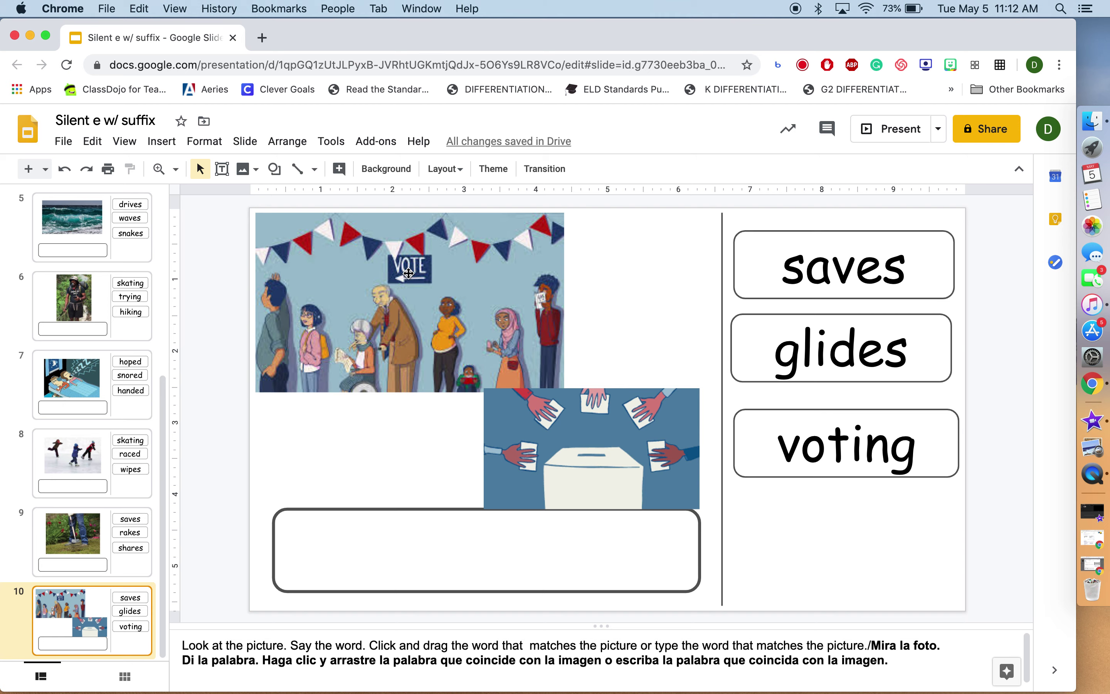
- Revisit slides 2 and 3 to confirm 'trading' is entered, then go to slide 4
{"action": "scroll", "coordinate": [73, 293], "scroll_direction": "up", "scroll_amount": 5}
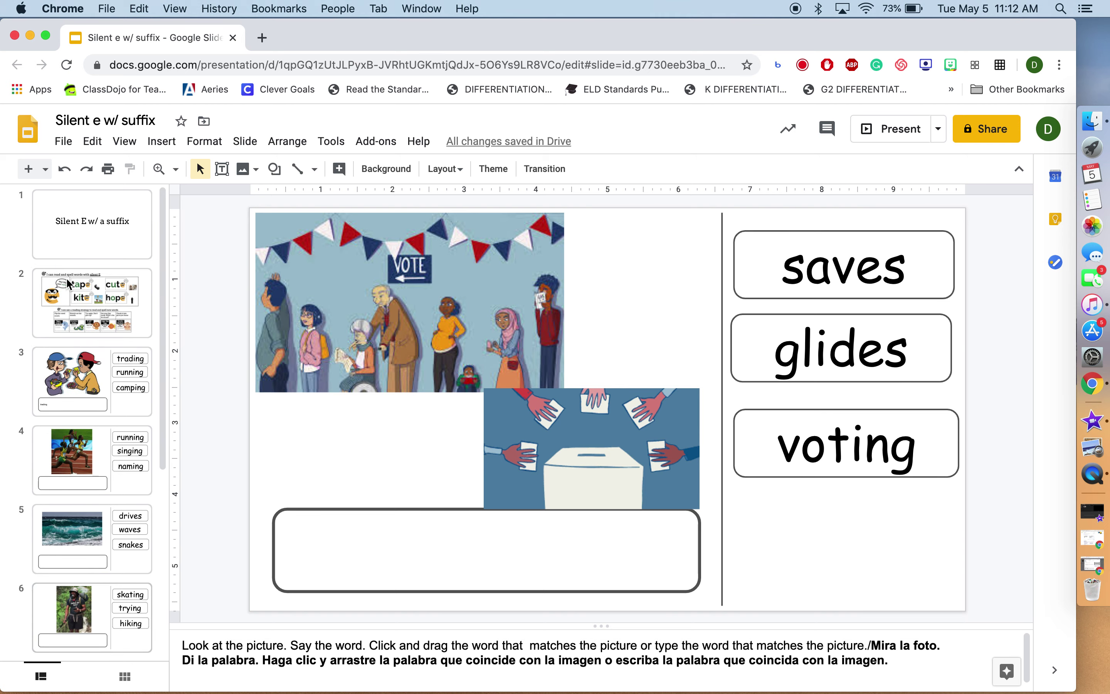
{"action": "left_click", "coordinate": [91, 298]}
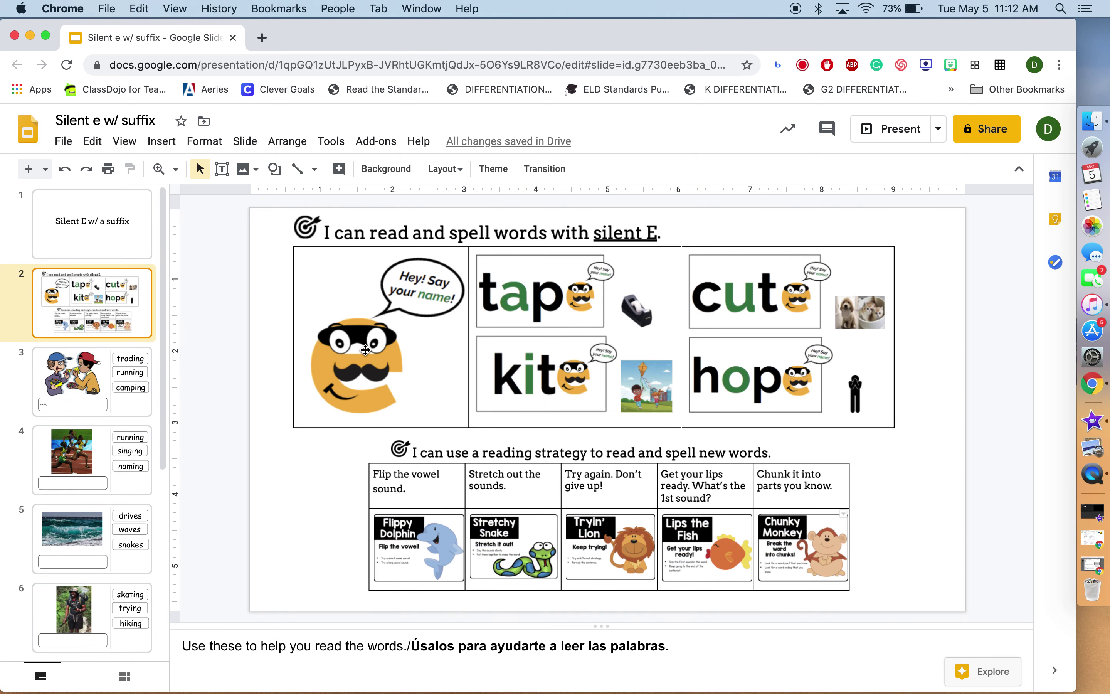
{"action": "left_click", "coordinate": [128, 408]}
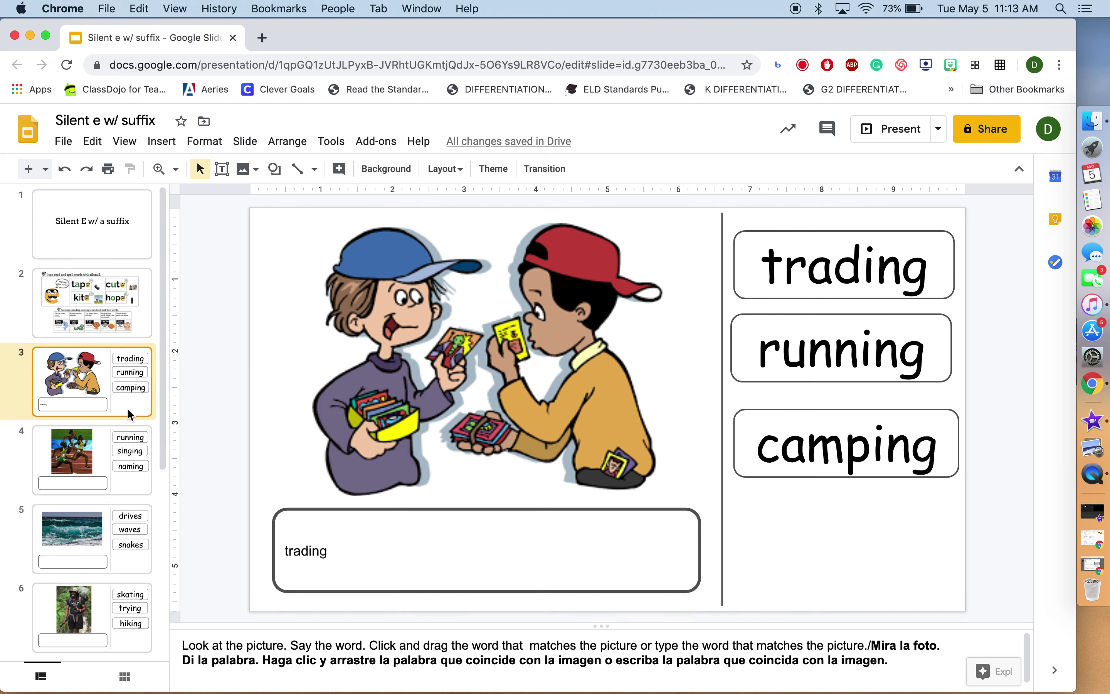
{"action": "left_click", "coordinate": [126, 477]}
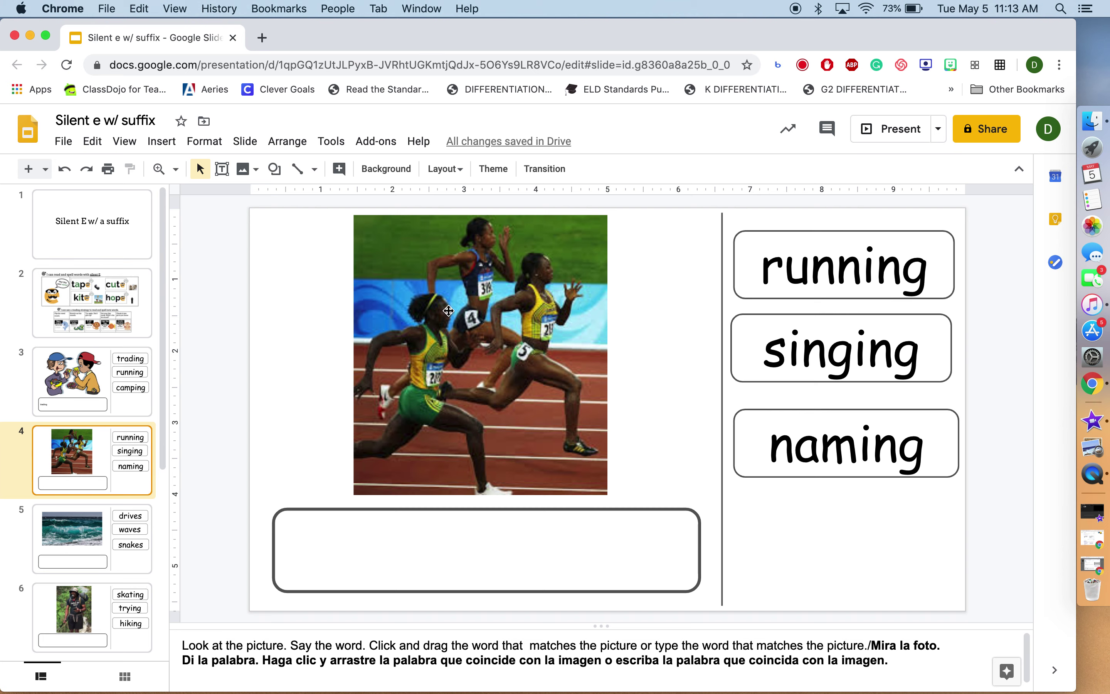